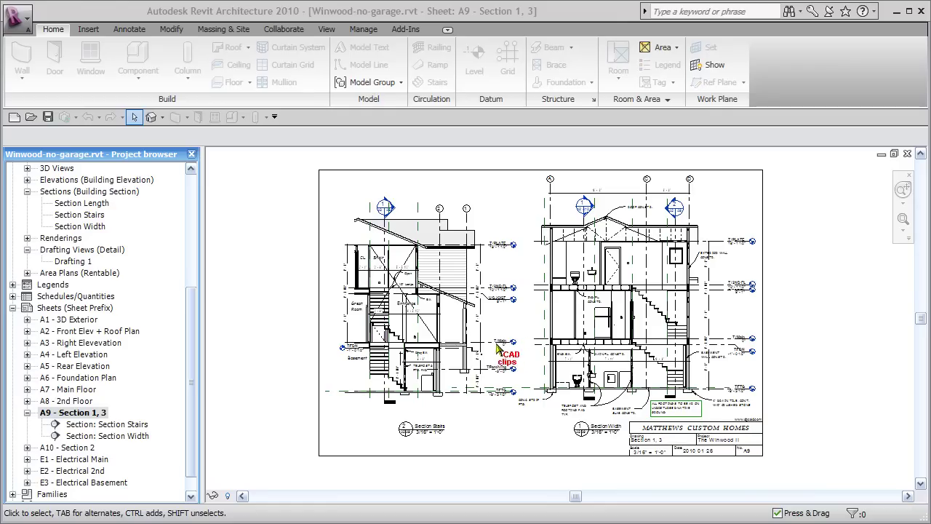
# - Open the Section Stairs view and place a BM note beside the porch, its leader on the beam
pyautogui.doubleClick(109, 426)
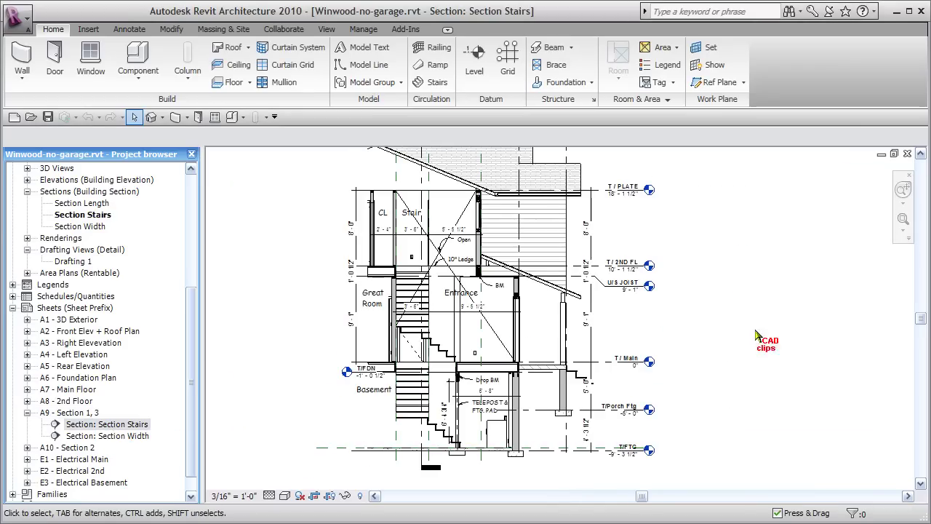
pyautogui.scroll(3, 757, 335)
pyautogui.scroll(2, 542, 305)
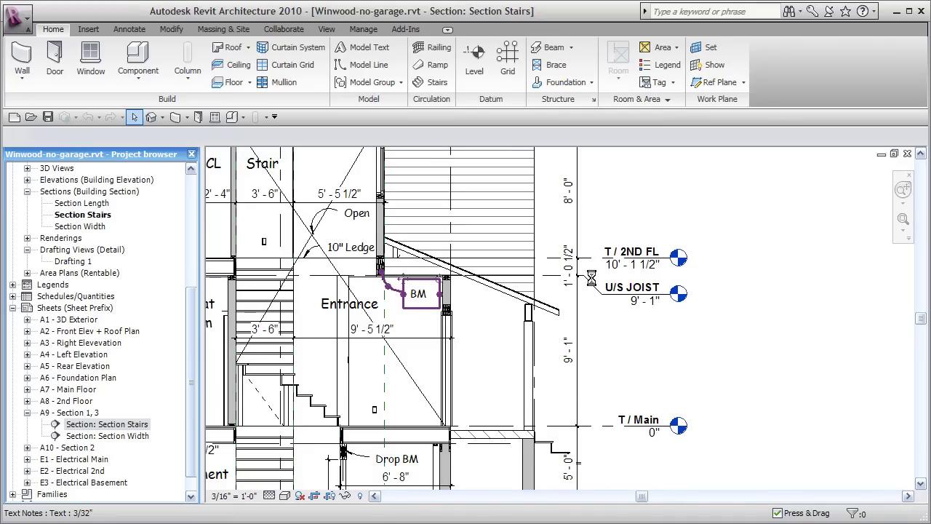
pyautogui.moveTo(399, 277); pyautogui.dragTo(534, 322)
pyautogui.click(658, 376)
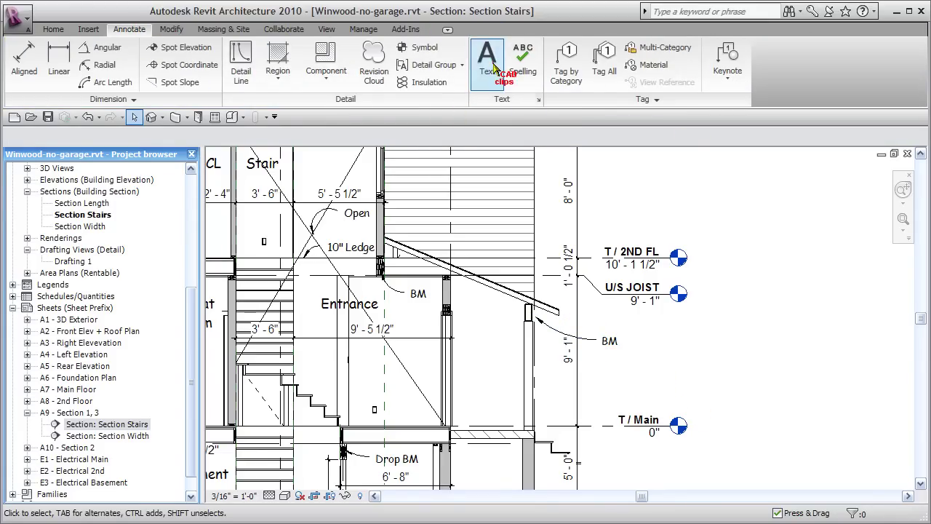
# - Place a text note reading 'P4 POSTS' beside the porch
pyautogui.click(487, 59)
pyautogui.click(601, 378)
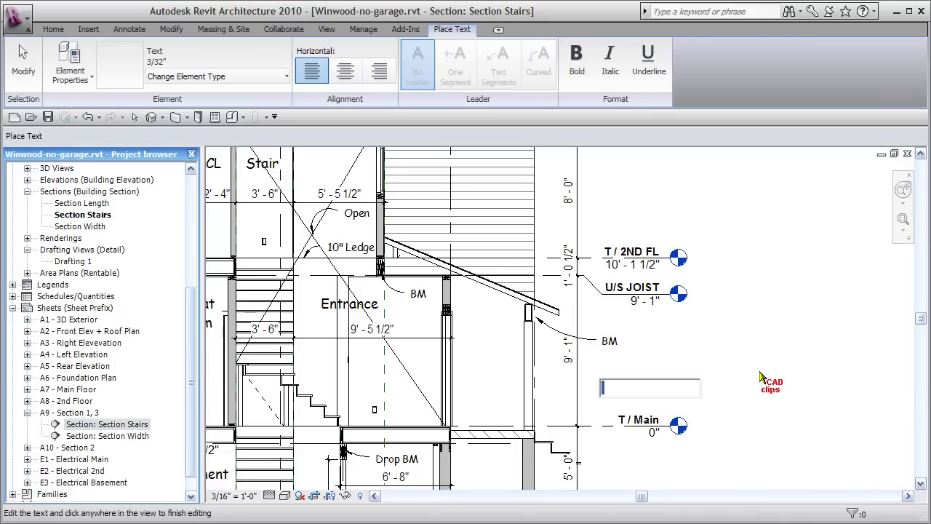
pyautogui.write('POSTS')
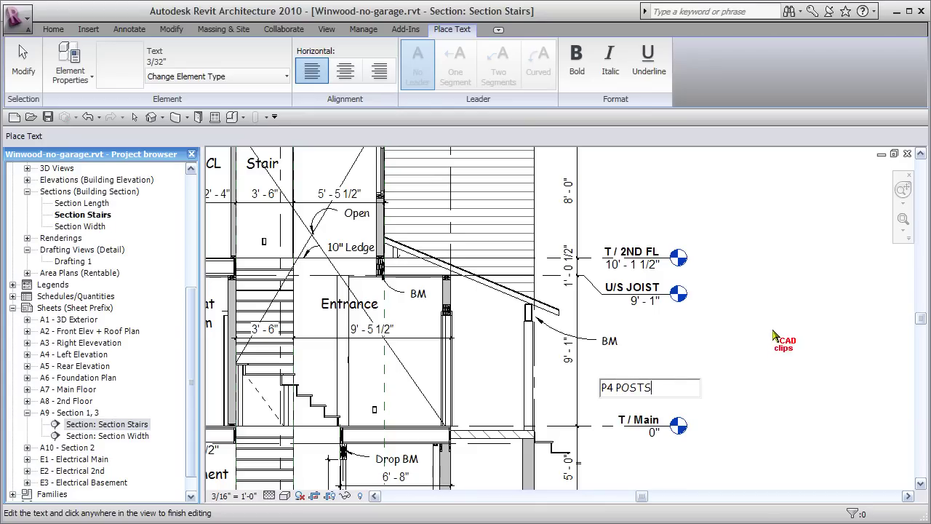
pyautogui.click(756, 207)
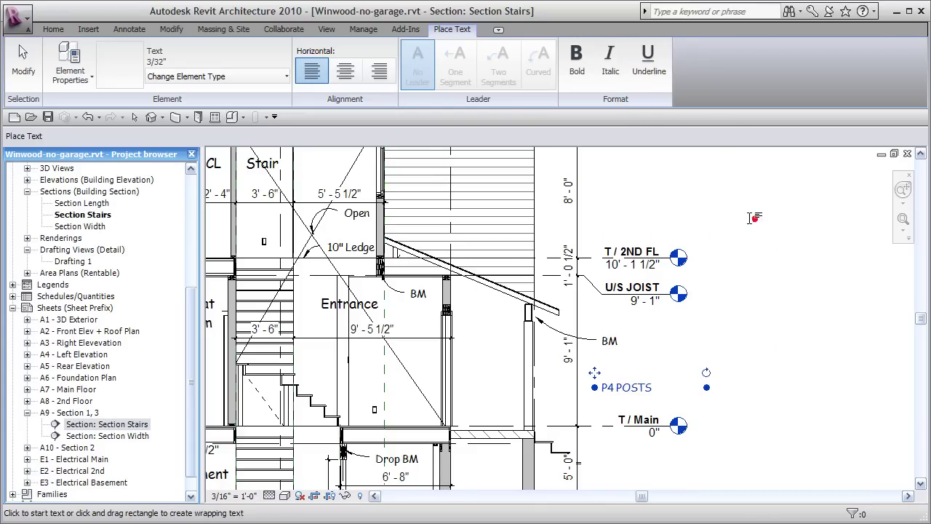
pyautogui.press('Escape')
# - Give the P4 POSTS note a Left Arc leader curving onto the porch post
pyautogui.click(642, 390)
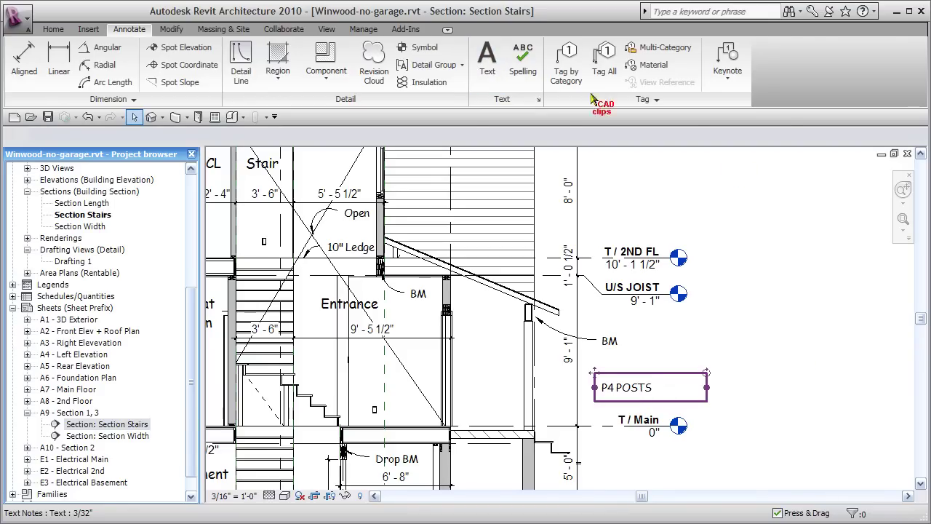
pyautogui.click(458, 65)
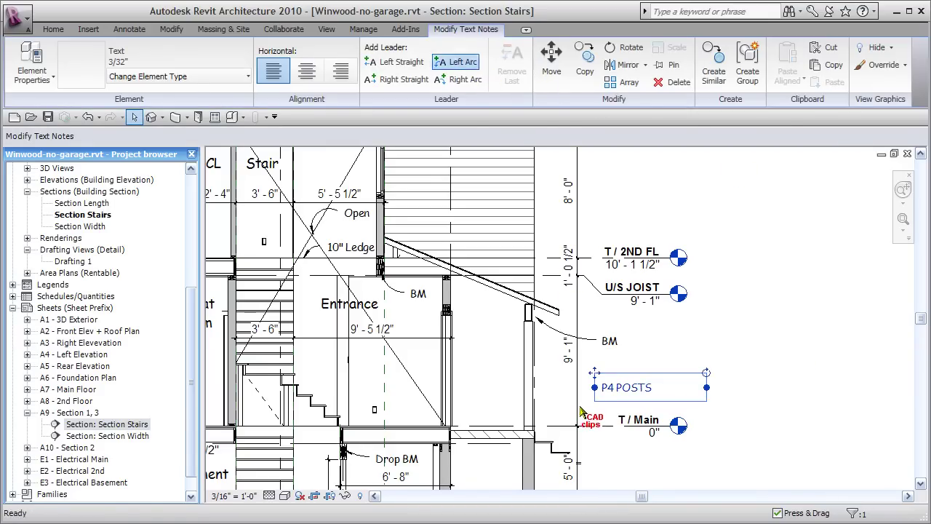
pyautogui.scroll(1, 575, 404)
pyautogui.moveTo(582, 418); pyautogui.dragTo(497, 403)
pyautogui.moveTo(545, 384); pyautogui.dragTo(522, 400)
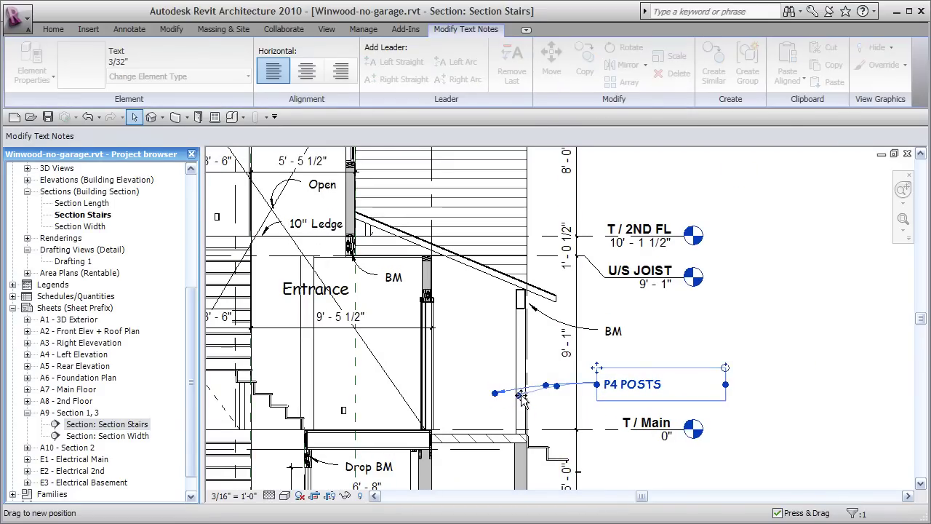
pyautogui.click(654, 455)
pyautogui.moveTo(655, 454); pyautogui.dragTo(613, 321, button='middle')
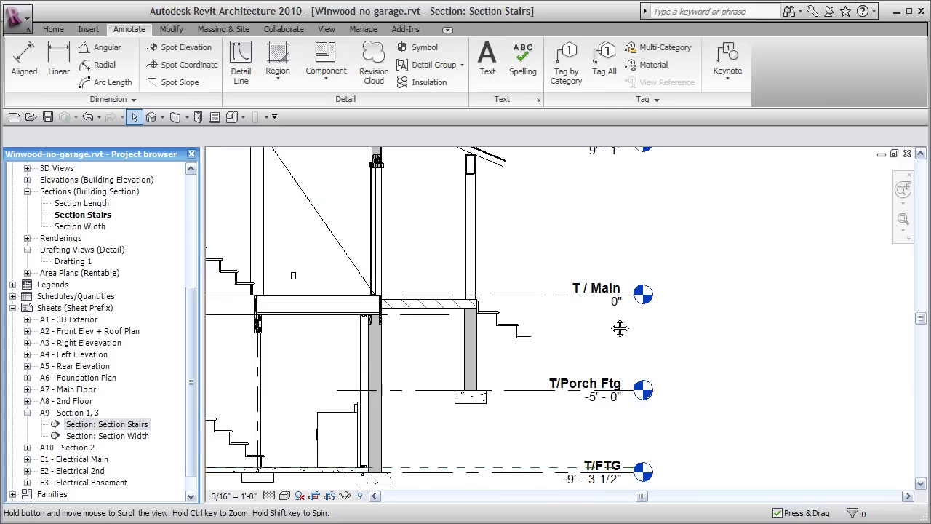
pyautogui.click(488, 59)
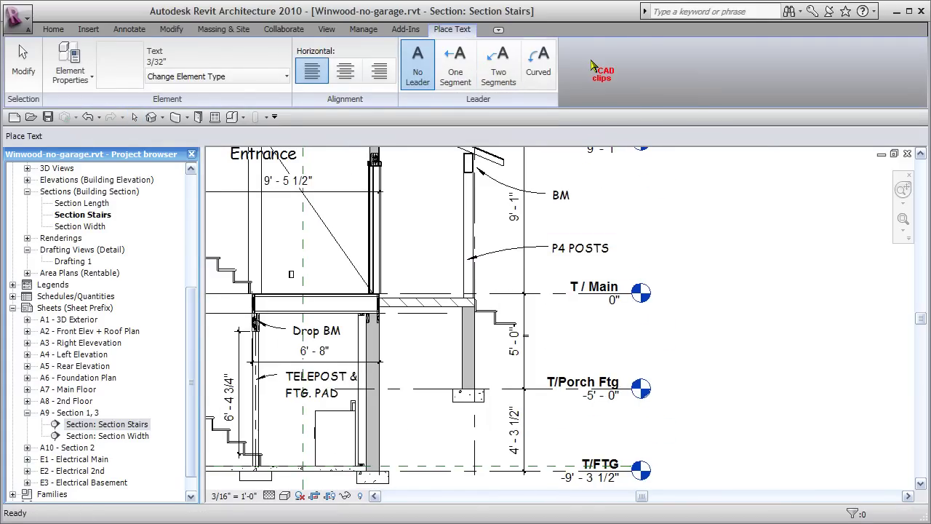
# - Add an '8" FROST WALL W/8"X20" FTG' note with a curved leader to the porch foundation wall
pyautogui.click(454, 63)
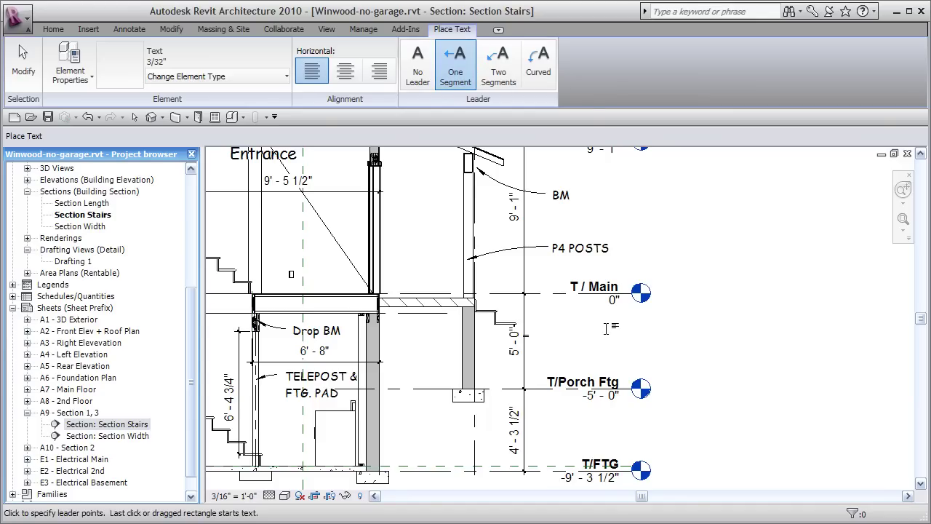
pyautogui.click(543, 75)
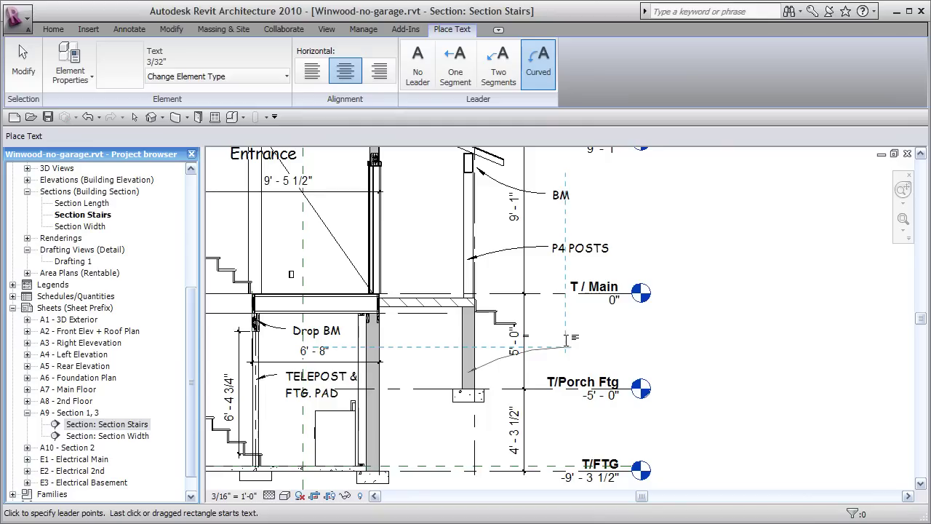
pyautogui.click(568, 347)
pyautogui.write('8" FROST')
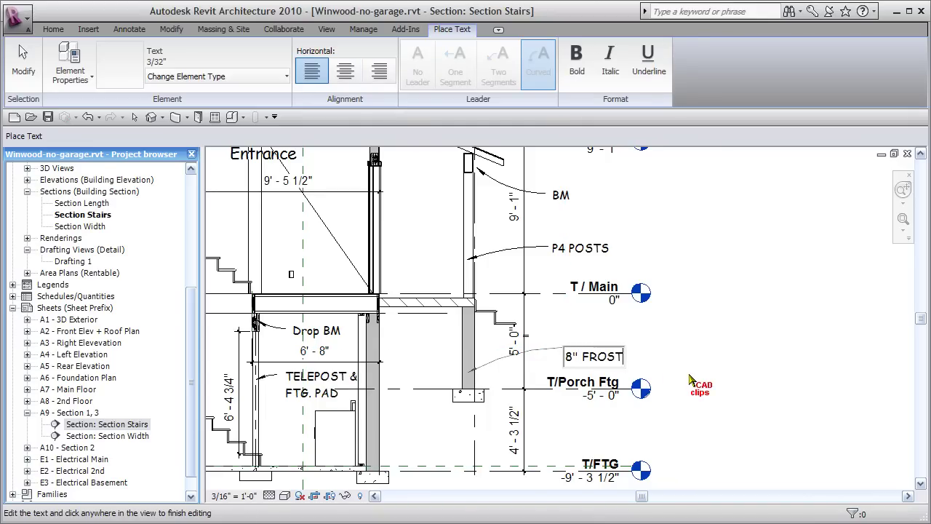
pyautogui.write(' WALL')
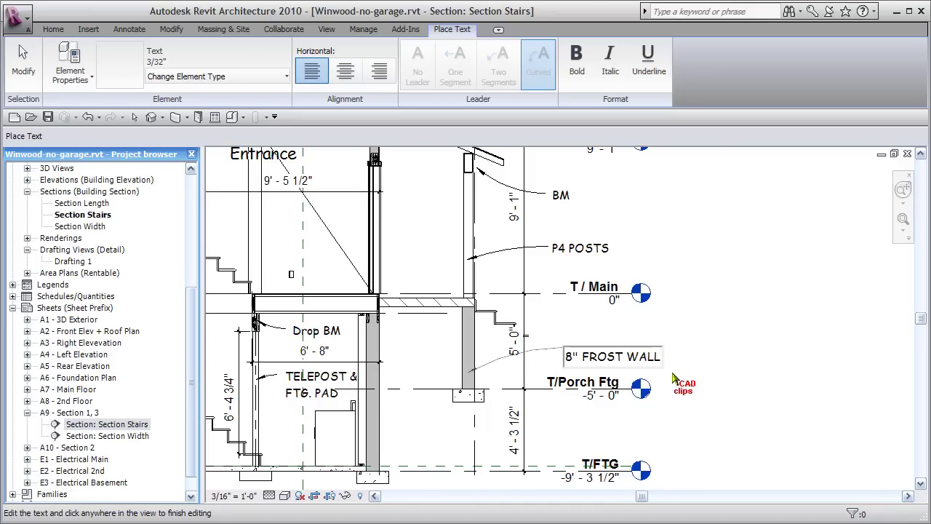
pyautogui.write(' W/8"X20" FTG')
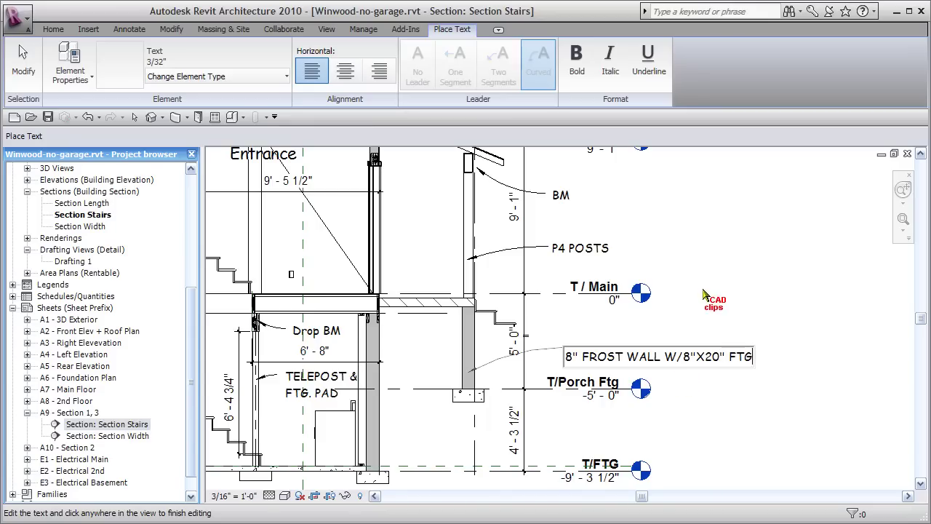
pyautogui.click(702, 287)
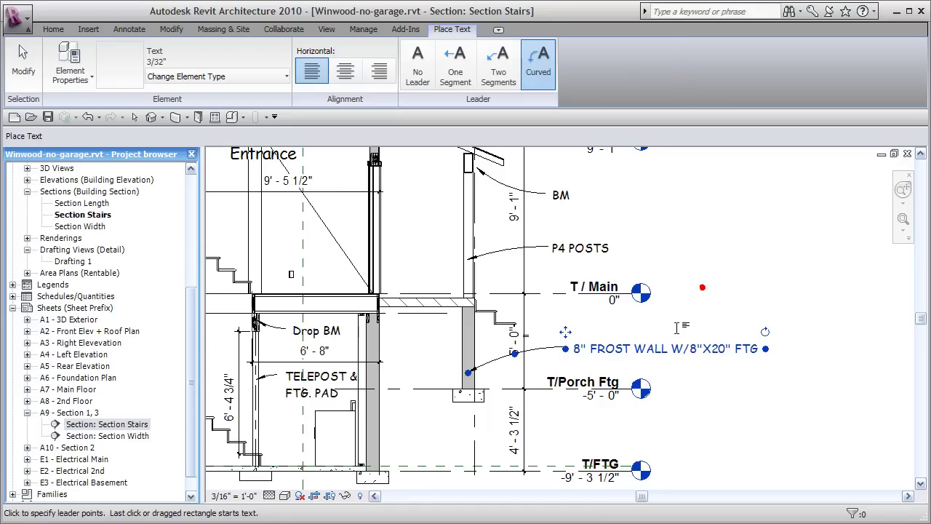
pyautogui.press('Escape')
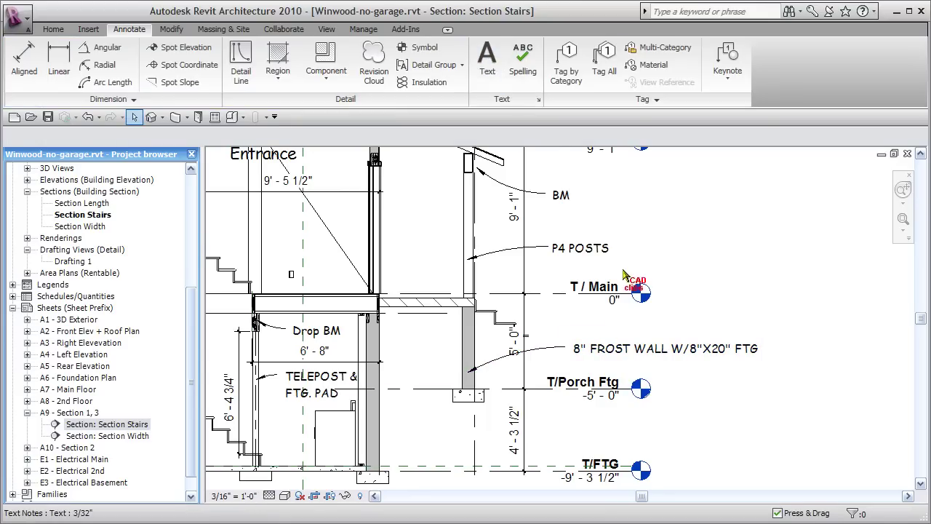
pyautogui.scroll(-2, 659, 329)
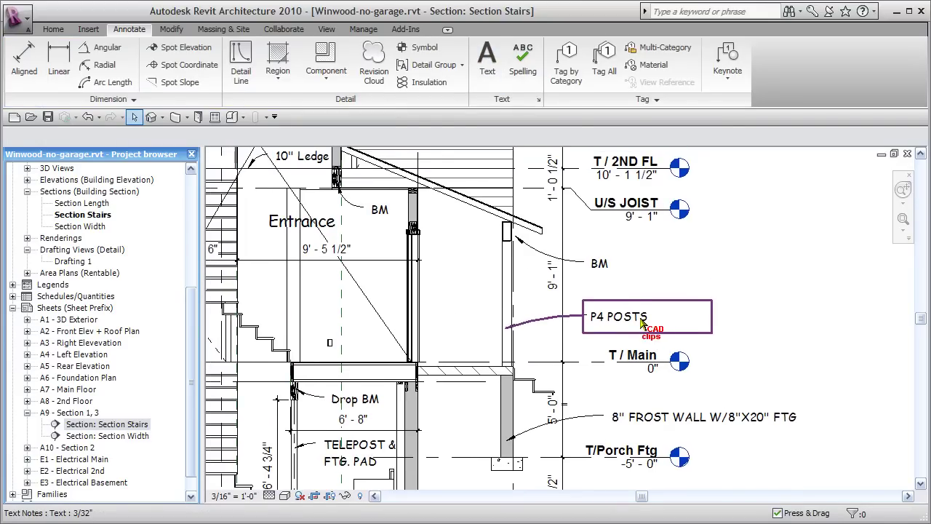
pyautogui.scroll(-1, 643, 323)
pyautogui.moveTo(696, 322); pyautogui.dragTo(691, 305, button='middle')
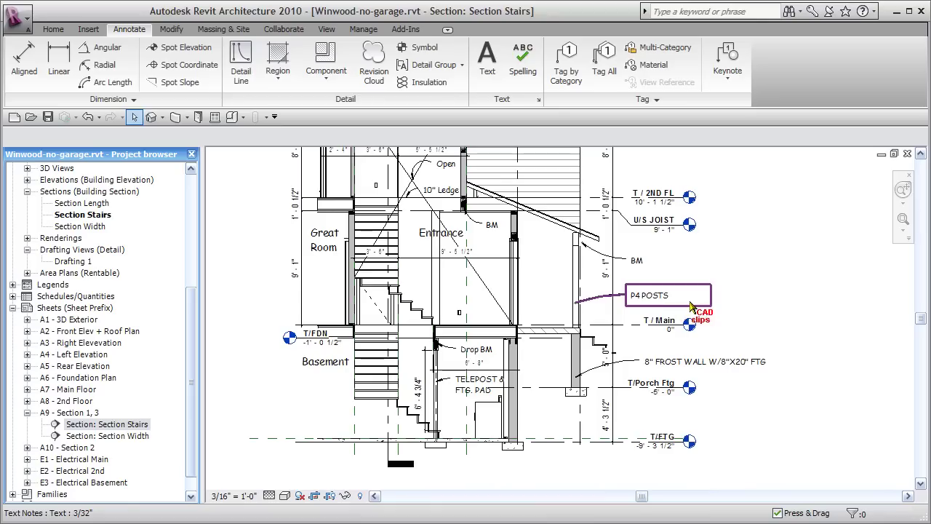
pyautogui.scroll(-1, 662, 341)
pyautogui.scroll(-1, 647, 347)
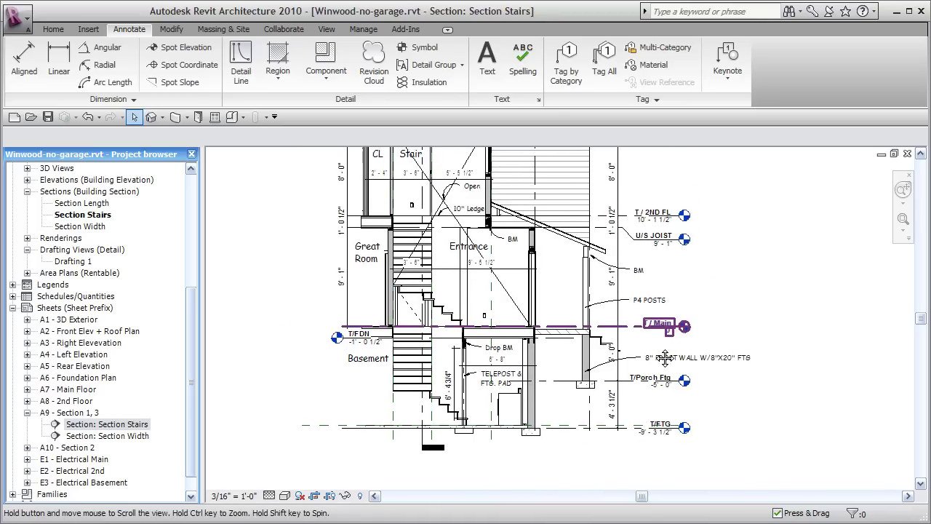
# - Open Section Width and zoom into the basement to review its wall, footing and slab notes
pyautogui.moveTo(647, 347); pyautogui.dragTo(640, 360, button='middle')
pyautogui.doubleClick(129, 435)
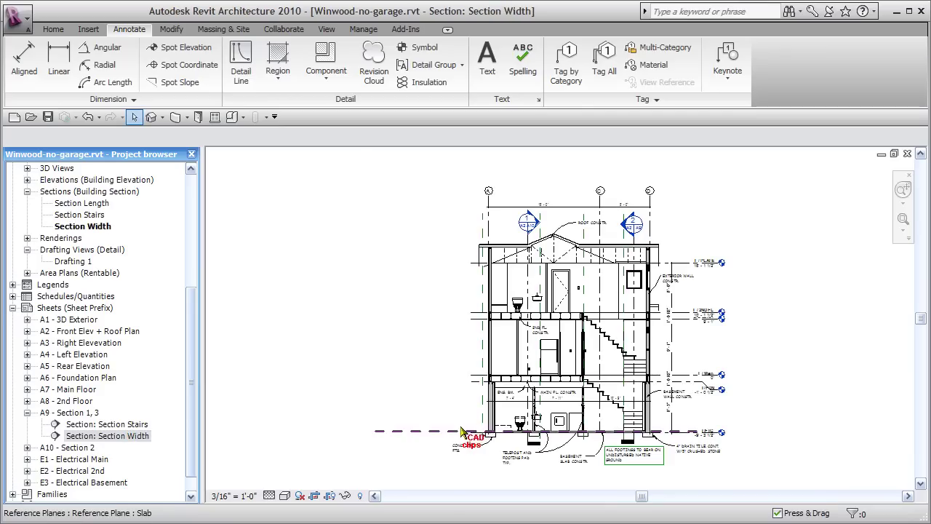
pyautogui.scroll(2, 657, 390)
pyautogui.scroll(1, 654, 385)
pyautogui.scroll(-1, 661, 374)
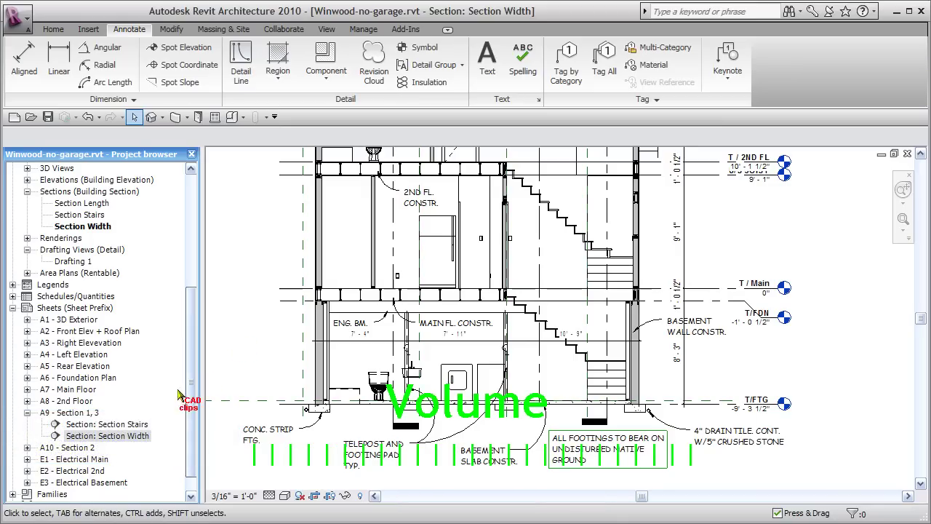
# - Open the Section Length view from sheet A10 - Section 2 and zoom into the garage area
pyautogui.doubleClick(74, 448)
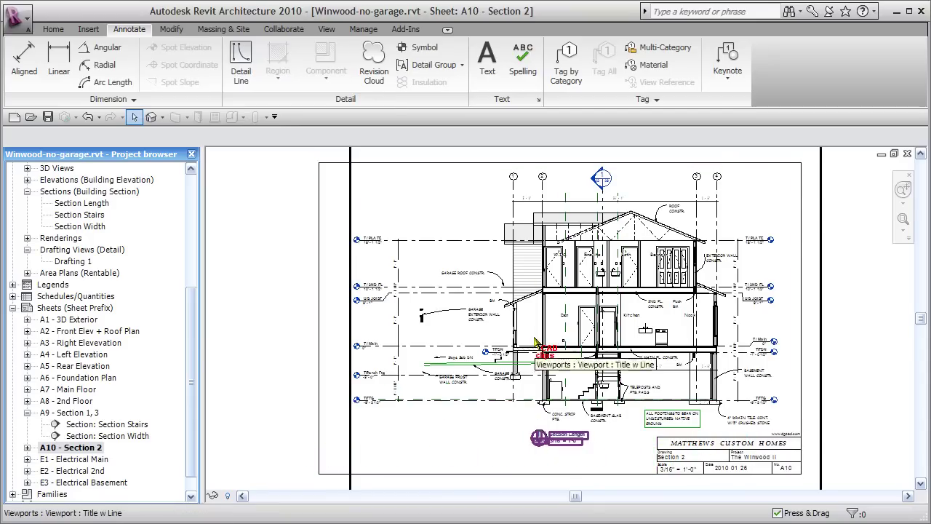
pyautogui.press('Escape')
pyautogui.click(27, 447)
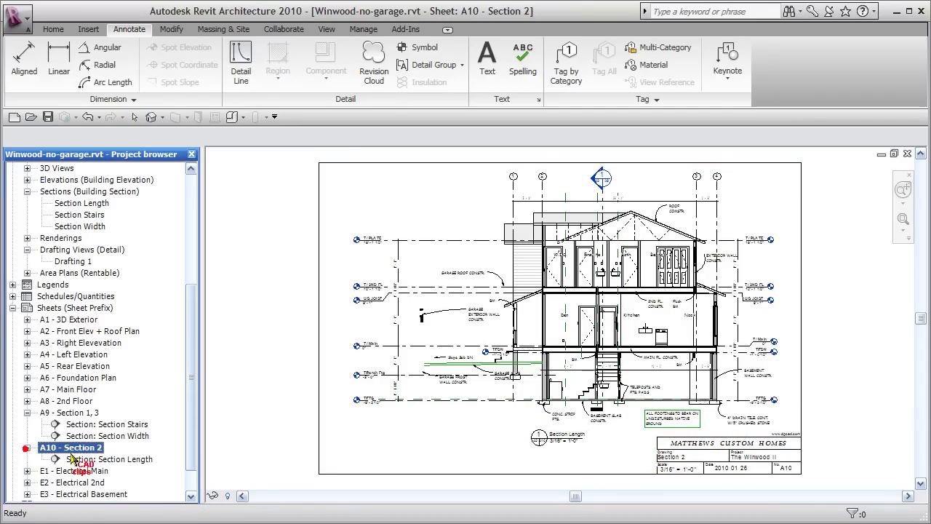
pyautogui.doubleClick(80, 459)
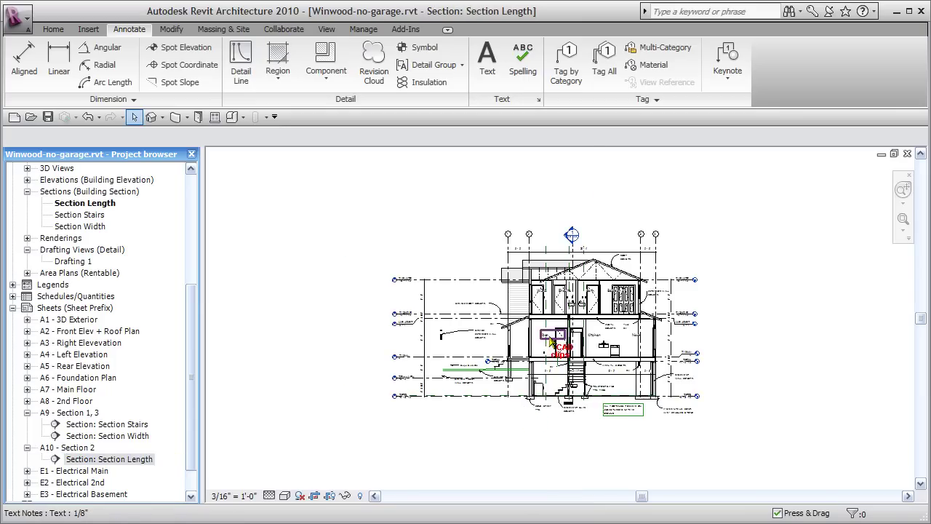
pyautogui.scroll(3, 502, 386)
pyautogui.scroll(2, 480, 360)
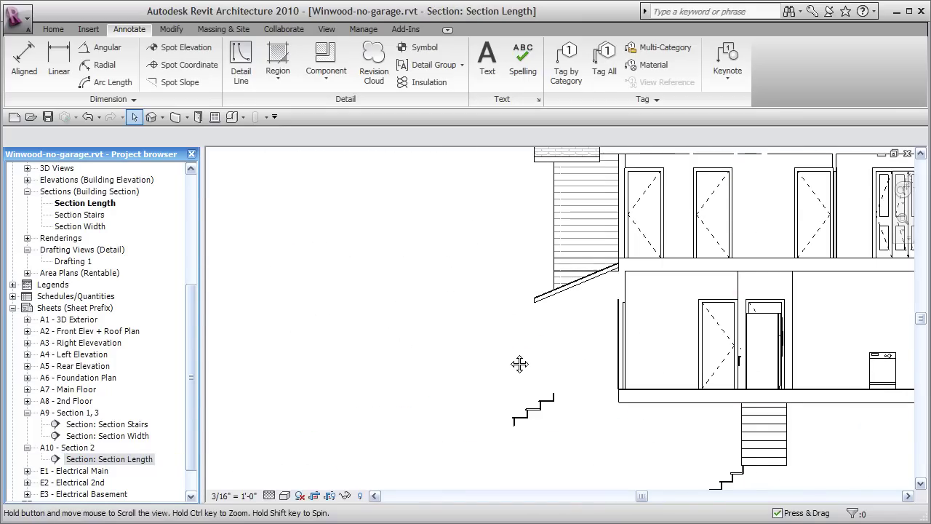
pyautogui.scroll(2, 220, 356)
pyautogui.scroll(1, 301, 374)
# - Delete the garage wood-board detail items and select the GARAGE EXTERIOR WALL CONSTR. note
pyautogui.scroll(1, 214, 356)
pyautogui.moveTo(212, 352); pyautogui.dragTo(342, 240)
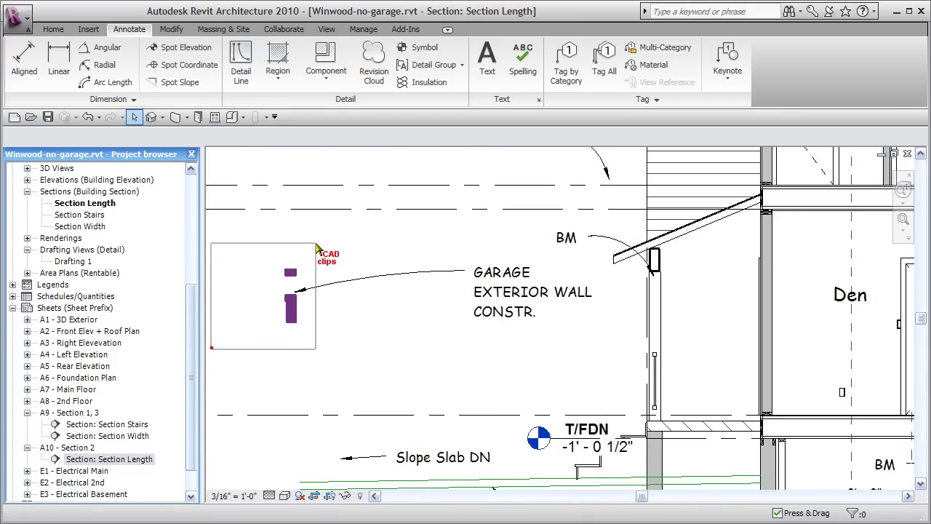
pyautogui.keyDown('ctrl'); pyautogui.click(538, 333); pyautogui.keyUp('ctrl')
pyautogui.press('Delete')
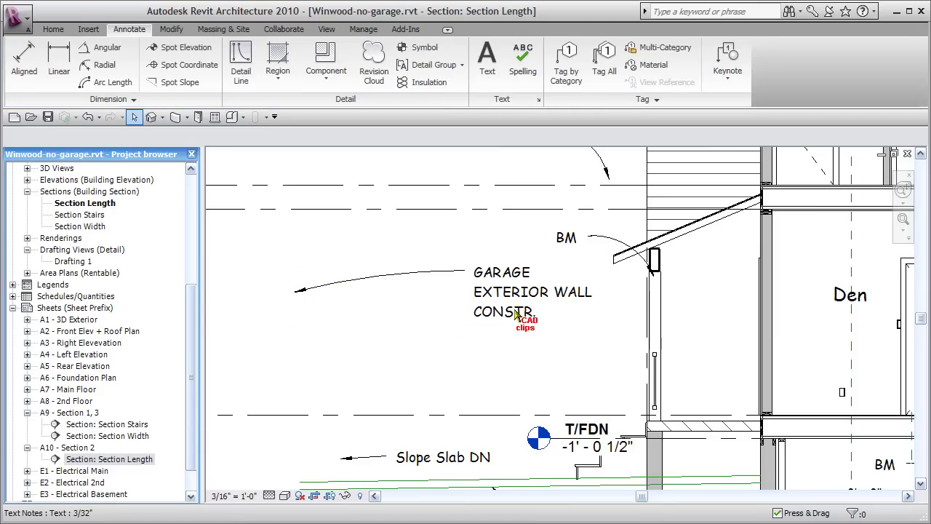
pyautogui.click(514, 308)
pyautogui.press('Escape')
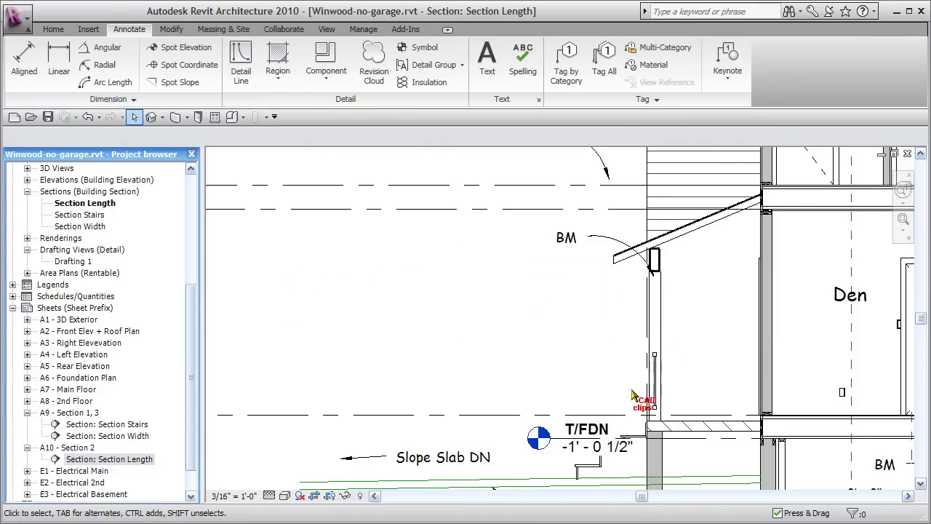
# - Delete both sloped garage slab lines and the Slope Slab DN note
pyautogui.moveTo(617, 389); pyautogui.dragTo(597, 284, button='middle')
pyautogui.click(367, 384)
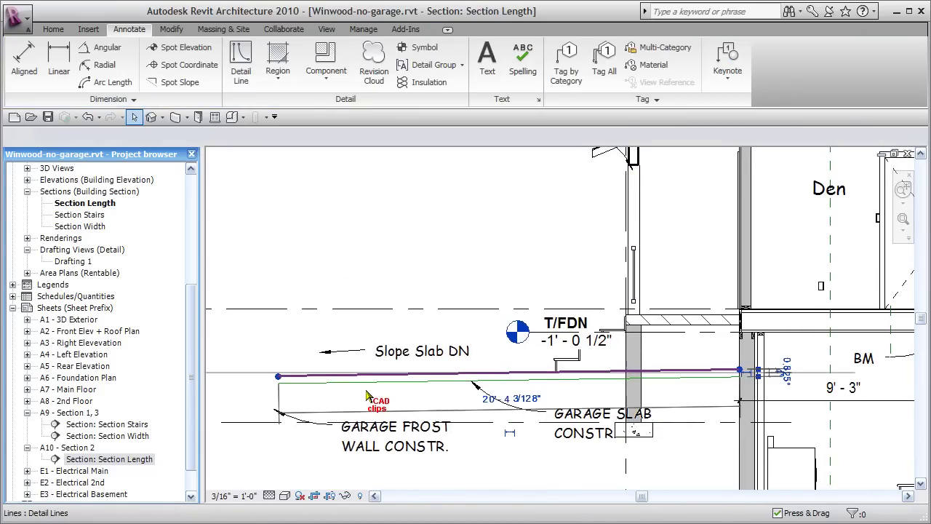
pyautogui.press('Escape')
pyautogui.click(367, 384)
pyautogui.press('Delete')
pyautogui.click(399, 352)
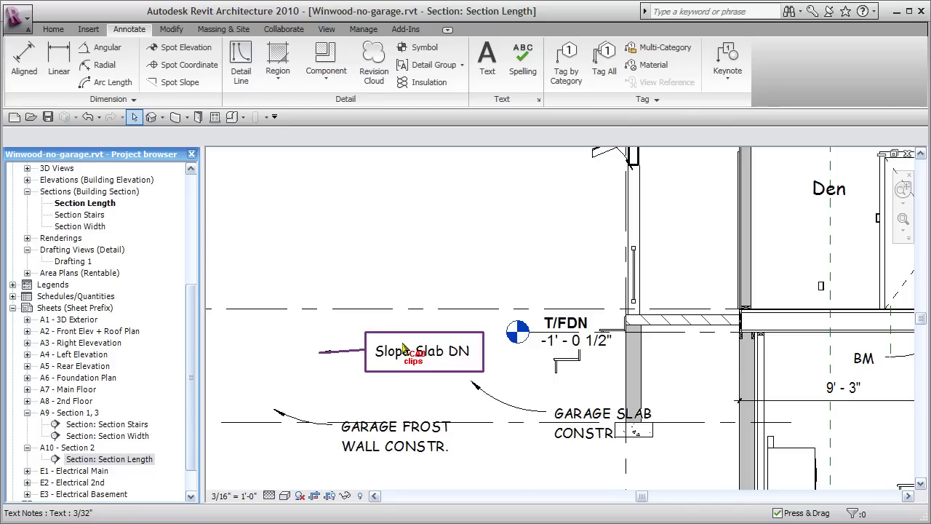
pyautogui.press('Delete')
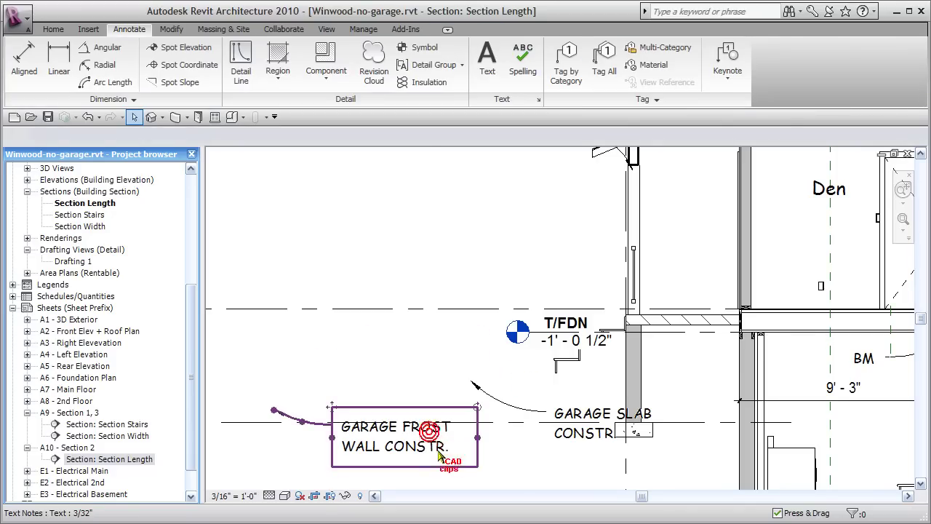
# - Delete the GARAGE FROST WALL CONSTR. note and select the GARAGE SLAB CONSTR. note
pyautogui.click(438, 440)
pyautogui.moveTo(589, 440); pyautogui.dragTo(571, 382, button='middle')
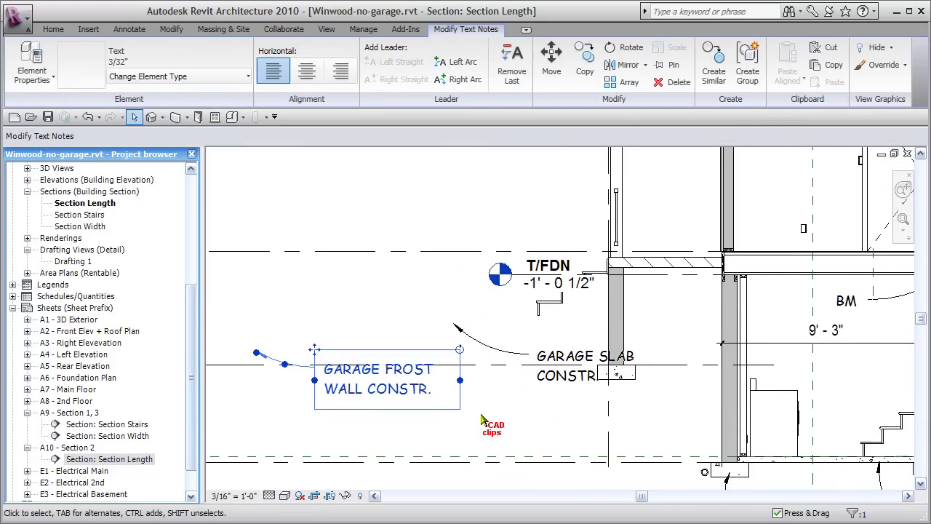
pyautogui.press('Delete')
pyautogui.click(558, 375)
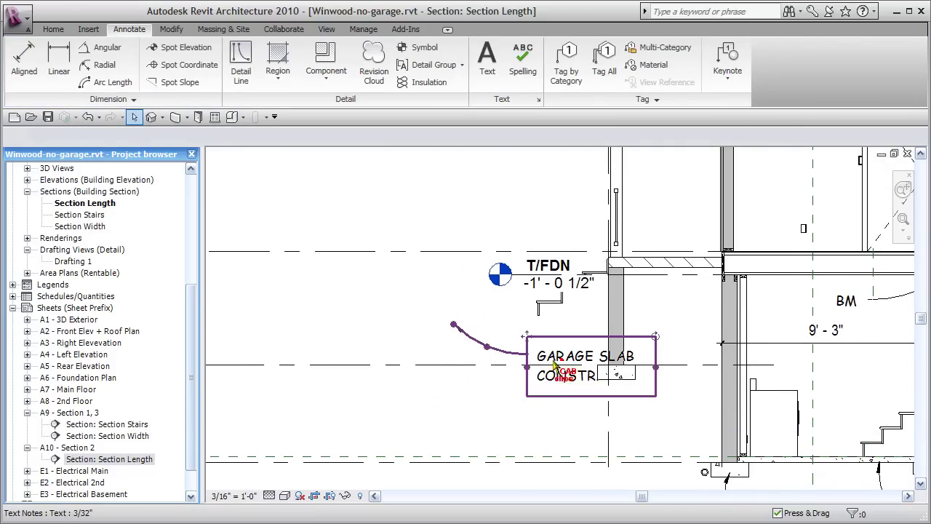
# - Move the garage slab note left and replace its leader with a Left Arc leader to the foundation wall
pyautogui.moveTo(445, 347); pyautogui.dragTo(314, 327)
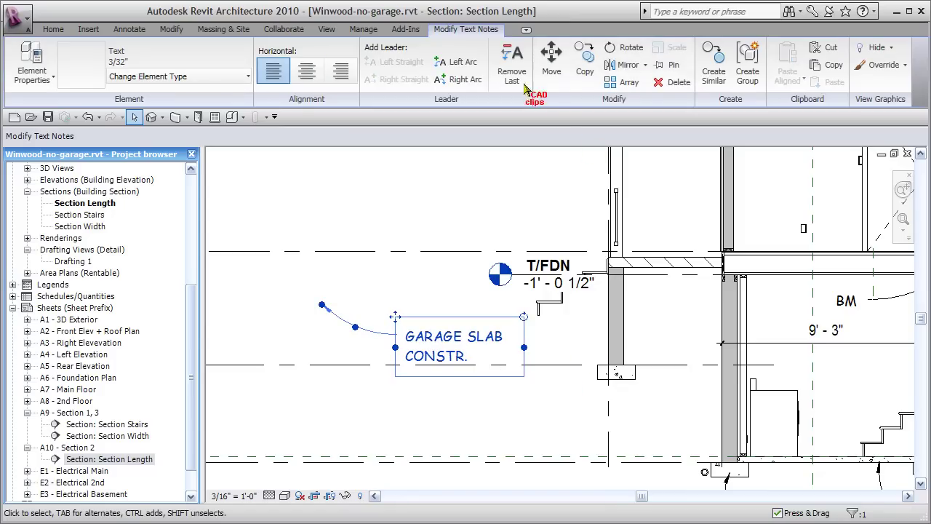
pyautogui.click(512, 84)
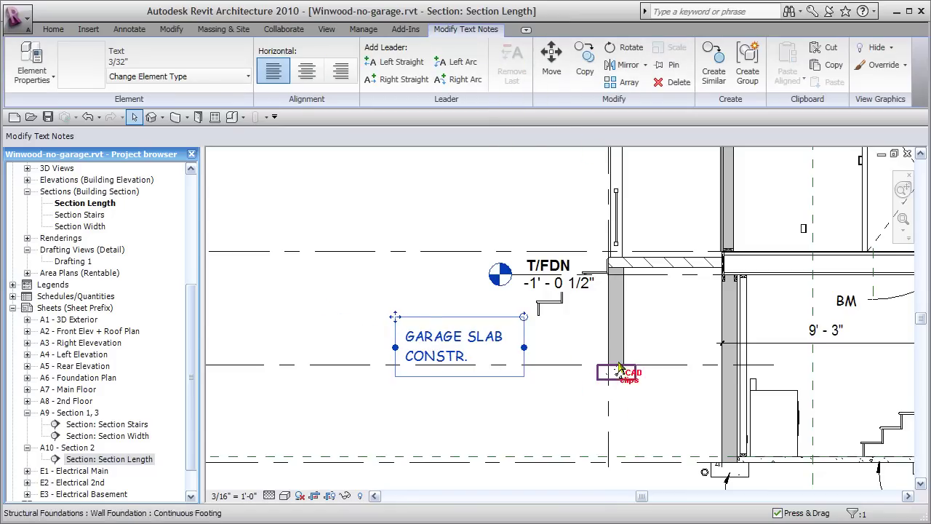
pyautogui.click(470, 66)
pyautogui.moveTo(611, 380)
pyautogui.mouseDown()
pyautogui.moveTo(646, 350)
pyautogui.moveTo(614, 325)
pyautogui.mouseUp()
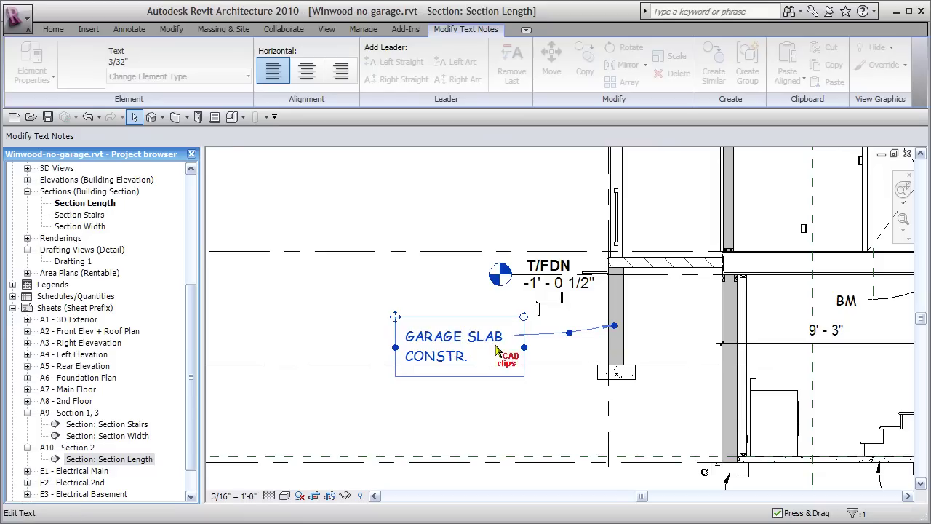
# - Replace the note's wording with '8" FDN WALL'
pyautogui.click(475, 345)
pyautogui.moveTo(470, 356); pyautogui.dragTo(309, 312)
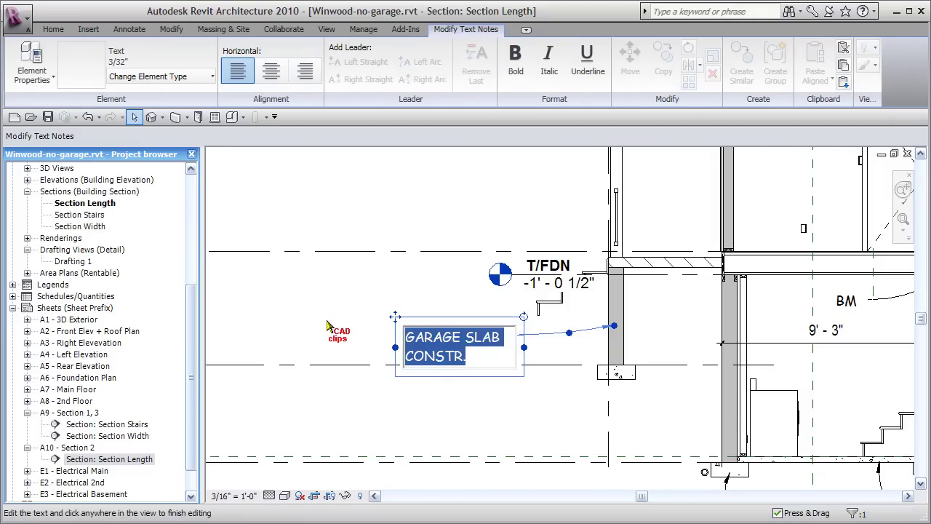
pyautogui.write('8" FDN WALL')
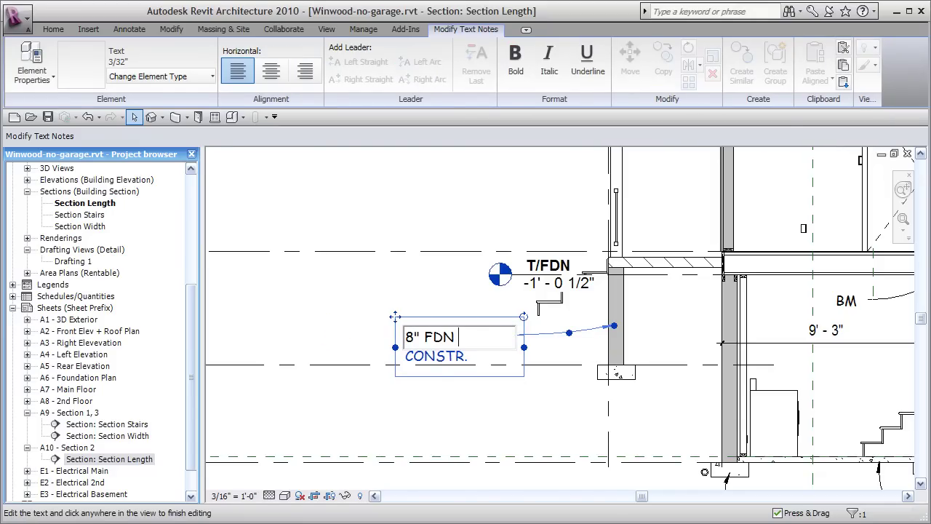
pyautogui.click(491, 415)
pyautogui.click(502, 423)
pyautogui.moveTo(623, 363); pyautogui.dragTo(565, 407, button='middle')
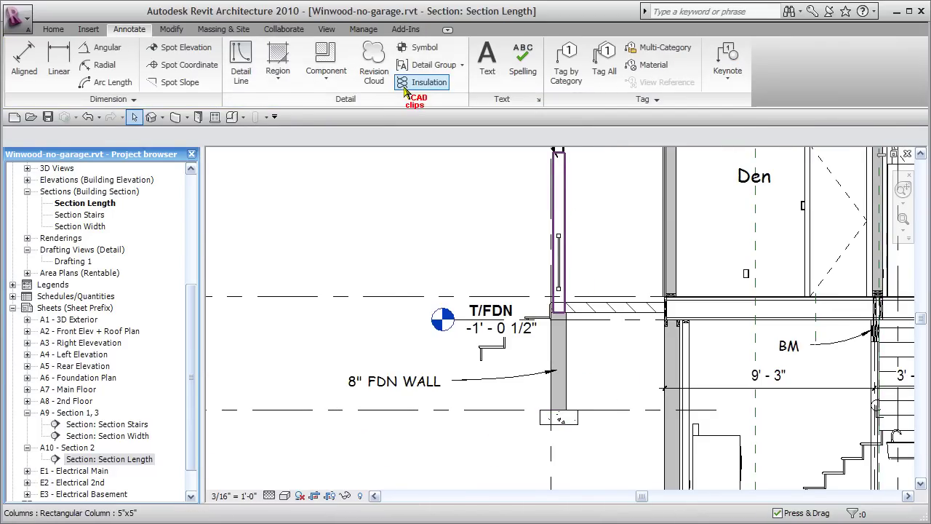
# - Add a '42" RAILING' note with a curved leader anchored on the railing
pyautogui.click(488, 70)
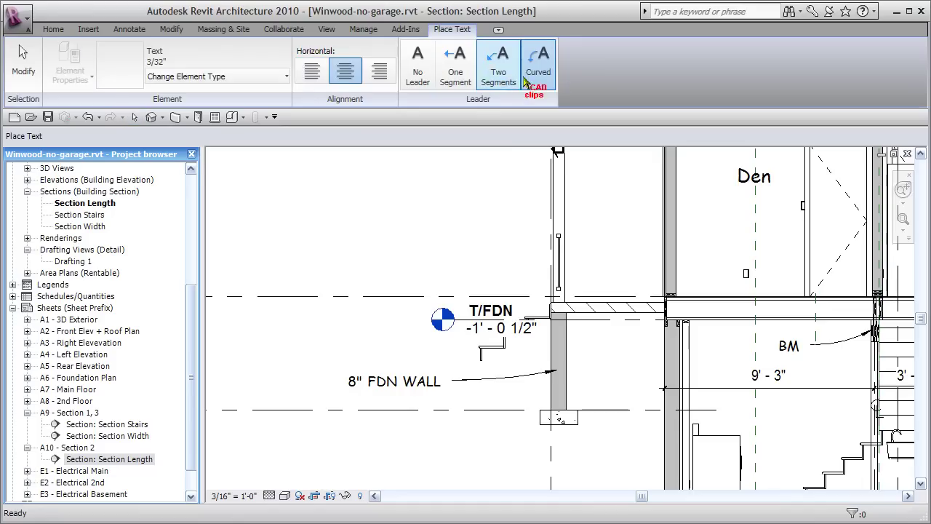
pyautogui.click(534, 64)
pyautogui.click(558, 251)
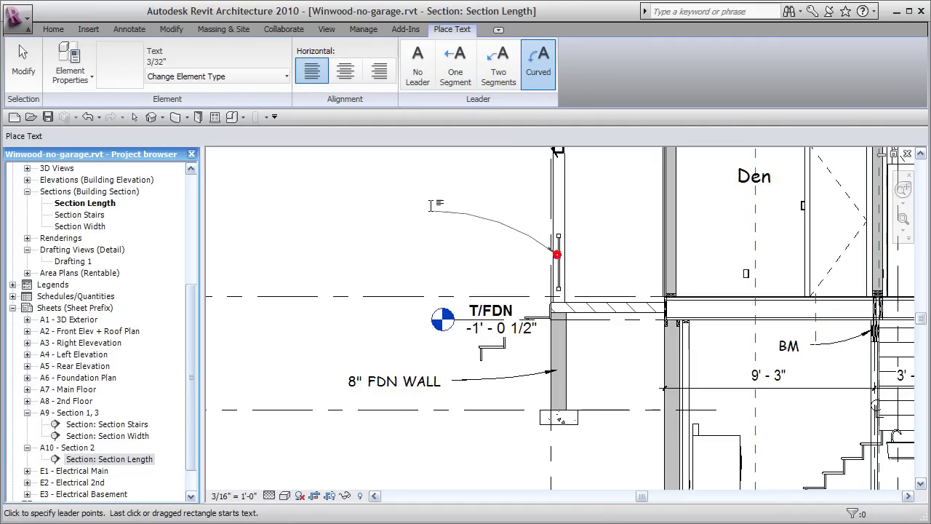
pyautogui.click(425, 213)
pyautogui.write('42"')
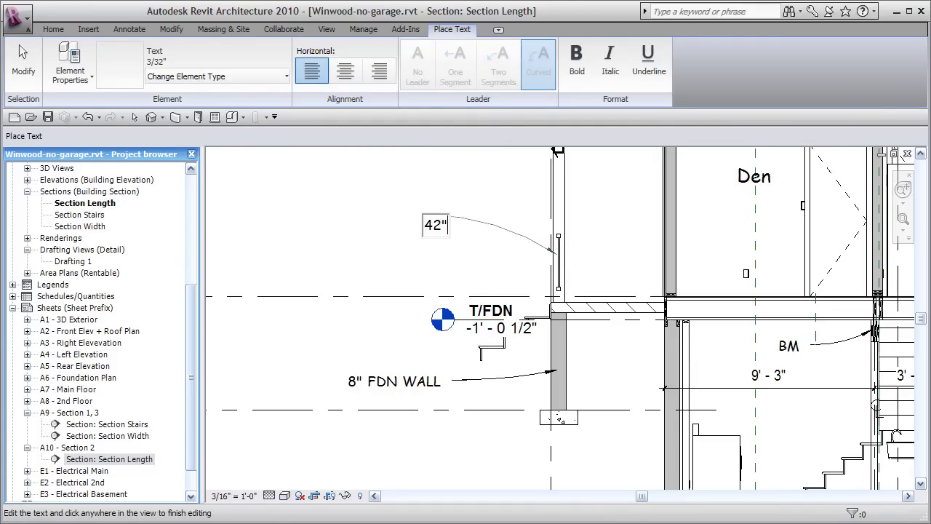
pyautogui.write('HI')
pyautogui.write(' RAILING')
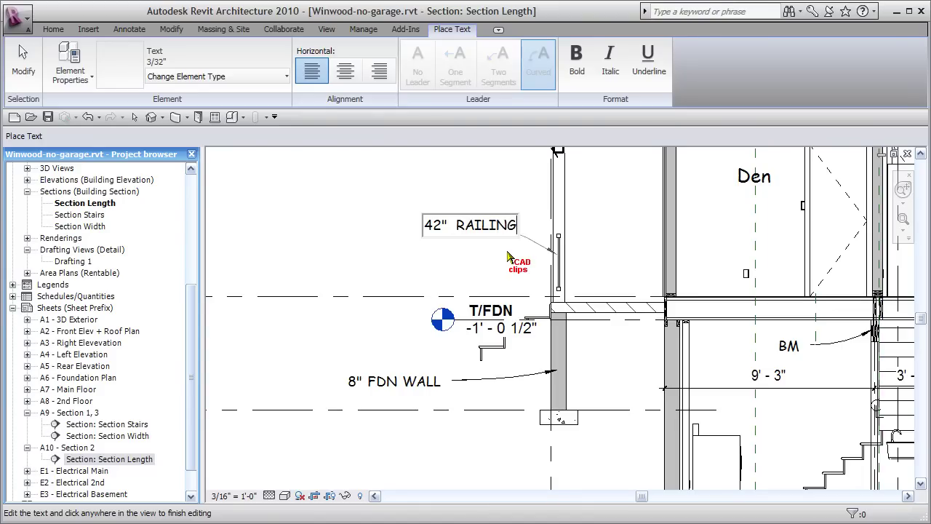
pyautogui.click(320, 191)
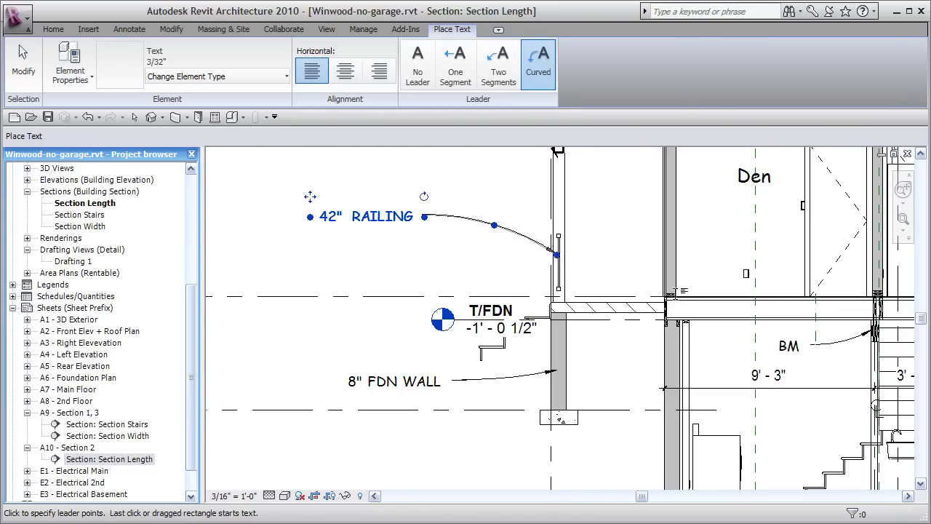
pyautogui.press('Escape')
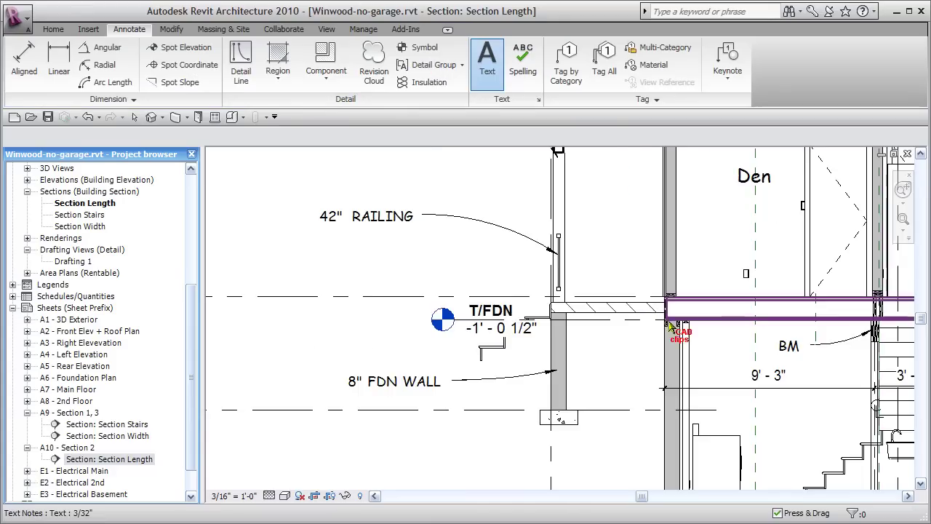
# - Pan and zoom out to view the main floor beam area and the whole section
pyautogui.moveTo(703, 320); pyautogui.dragTo(580, 291, button='middle')
pyautogui.scroll(2, 579, 291)
pyautogui.scroll(1, 553, 283)
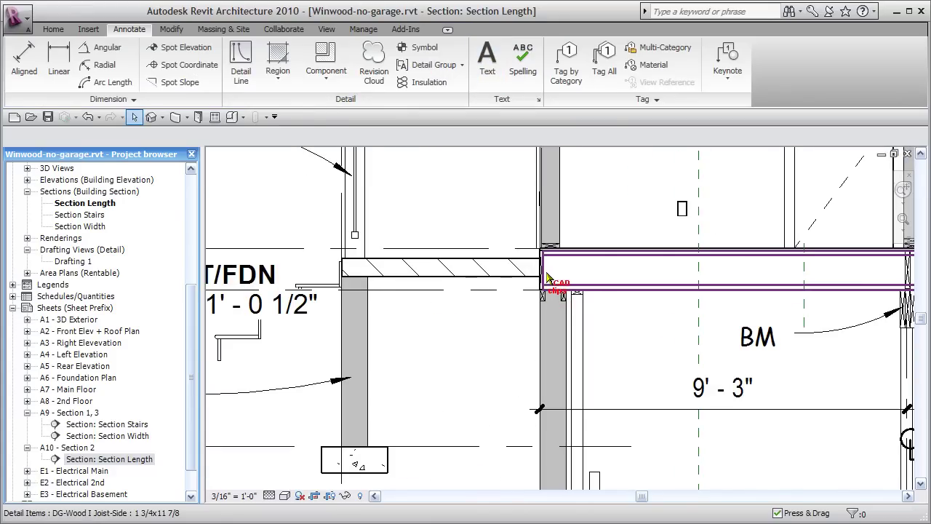
pyautogui.scroll(-1, 547, 290)
pyautogui.scroll(-1, 553, 306)
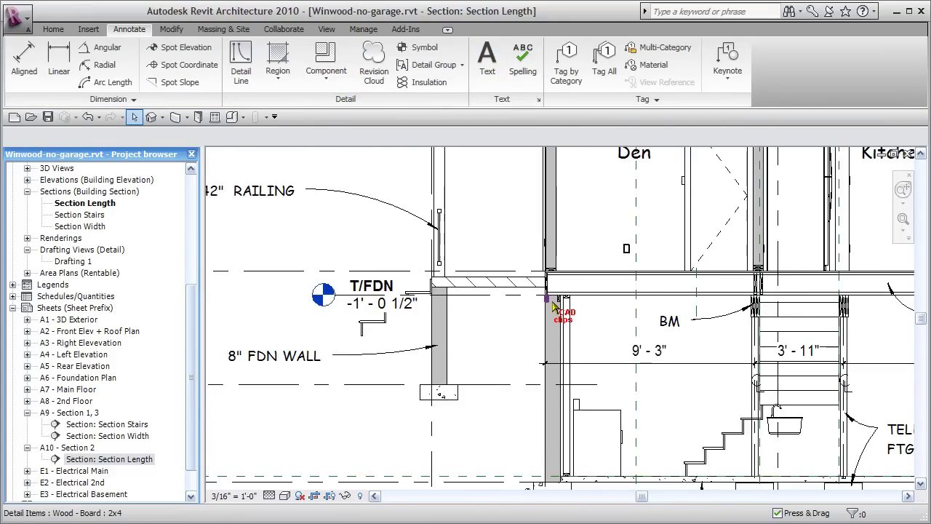
pyautogui.scroll(-1, 551, 304)
pyautogui.scroll(-1, 549, 304)
pyautogui.moveTo(490, 306); pyautogui.dragTo(527, 347, button='middle')
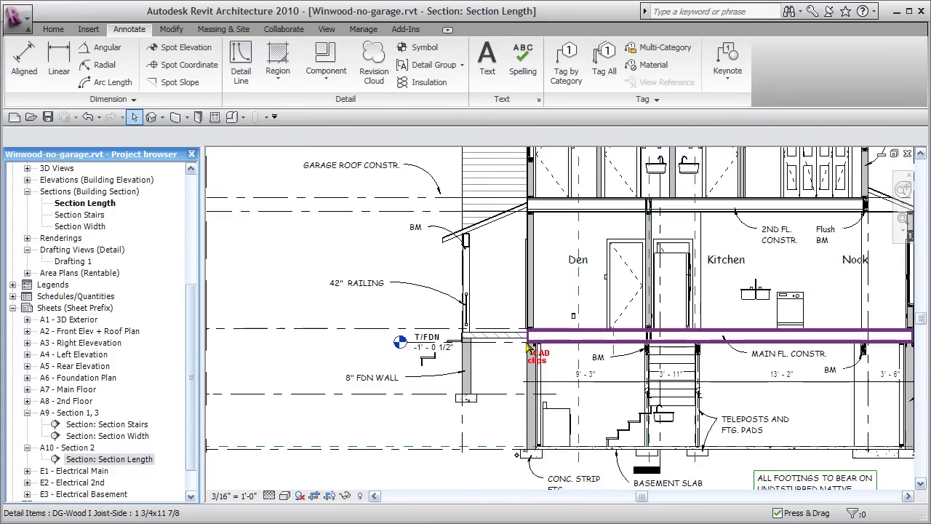
pyautogui.scroll(-1, 528, 348)
pyautogui.scroll(-2, 502, 322)
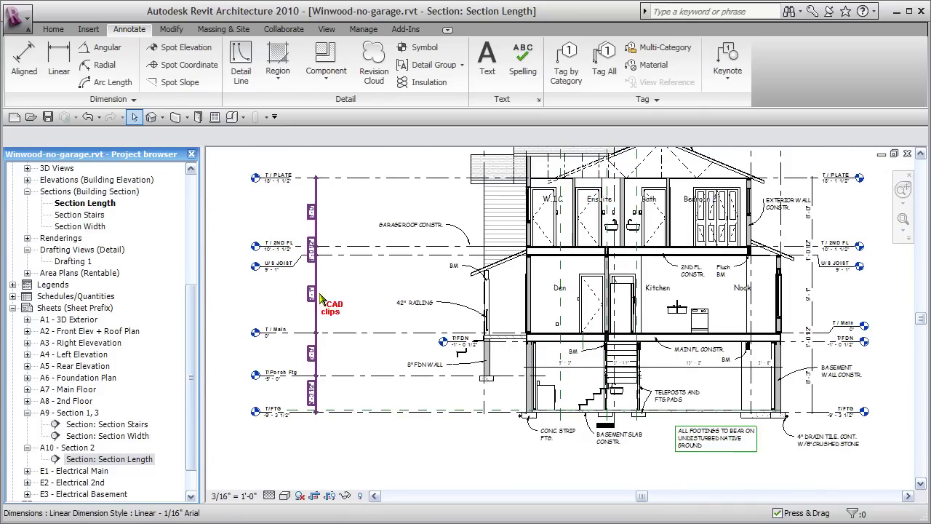
# - Nudge the equal-spacing dimension string right toward the house and reveal the crop region
pyautogui.press('Escape')
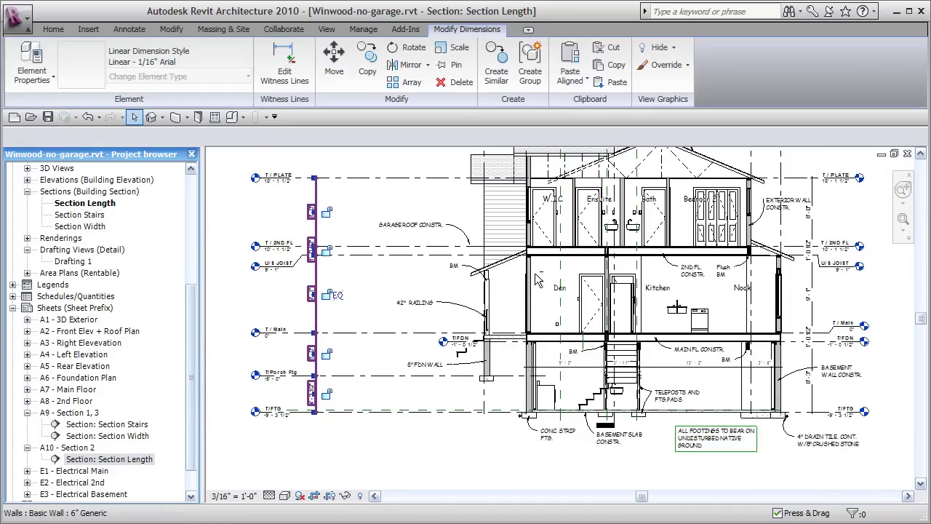
pyautogui.press('Right')
pyautogui.press('Right')
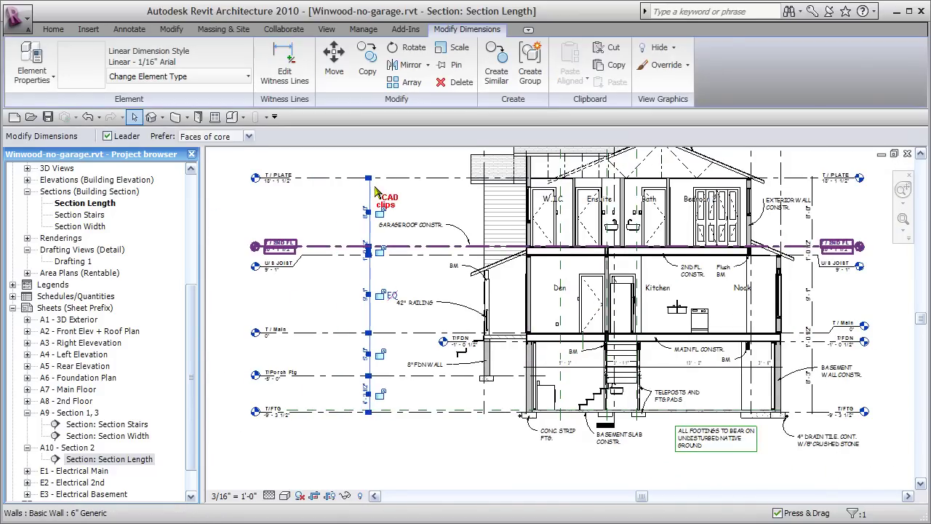
pyautogui.click(325, 200)
pyautogui.scroll(-1, 367, 433)
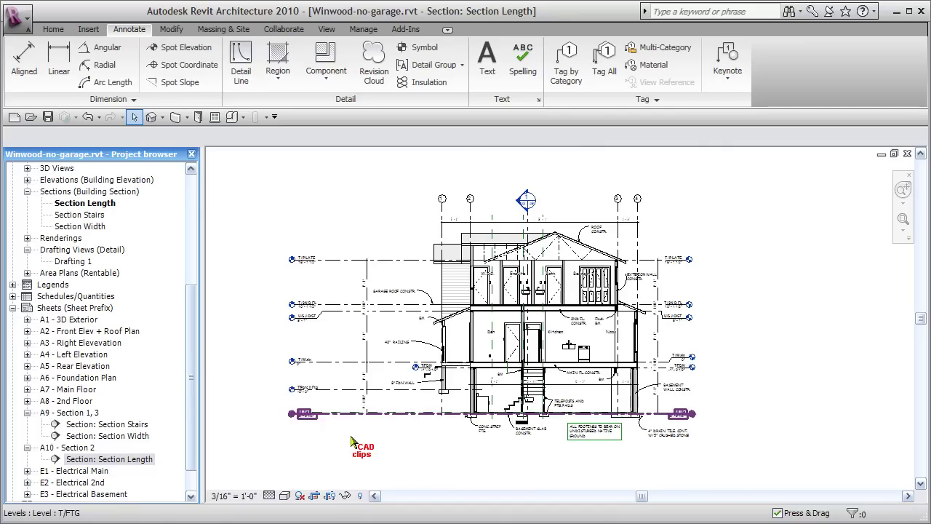
pyautogui.click(331, 497)
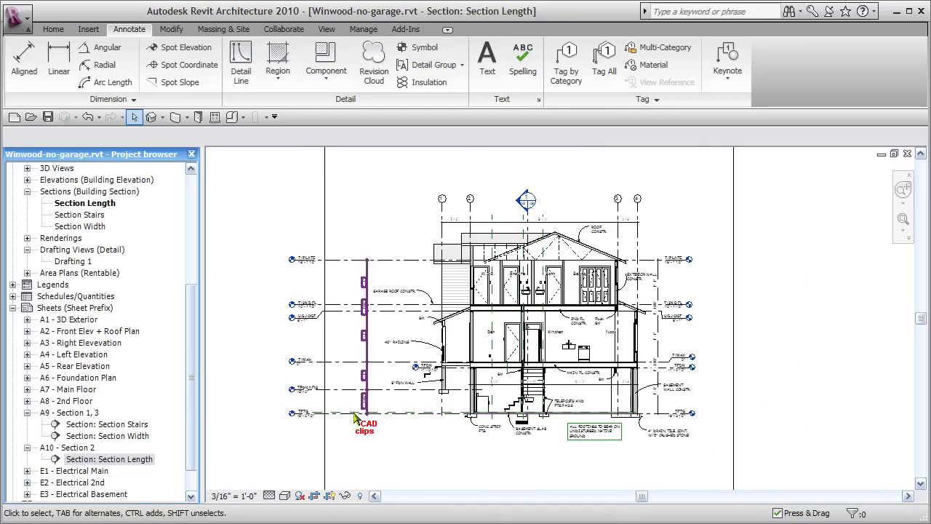
# - Pull the crop region's left, right, bottom and top edges in around the house, then hide it
pyautogui.click(325, 320)
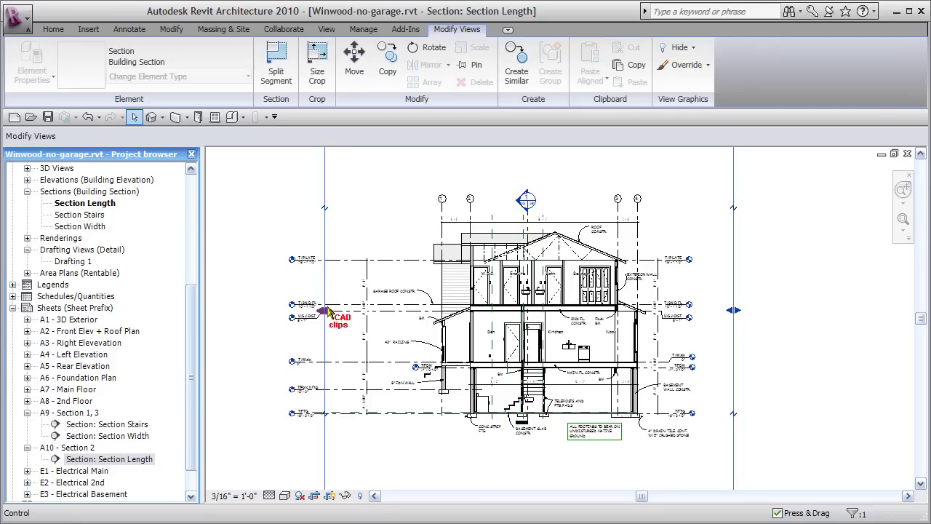
pyautogui.moveTo(344, 311)
pyautogui.mouseDown()
pyautogui.moveTo(363, 329)
pyautogui.moveTo(344, 310)
pyautogui.mouseUp()
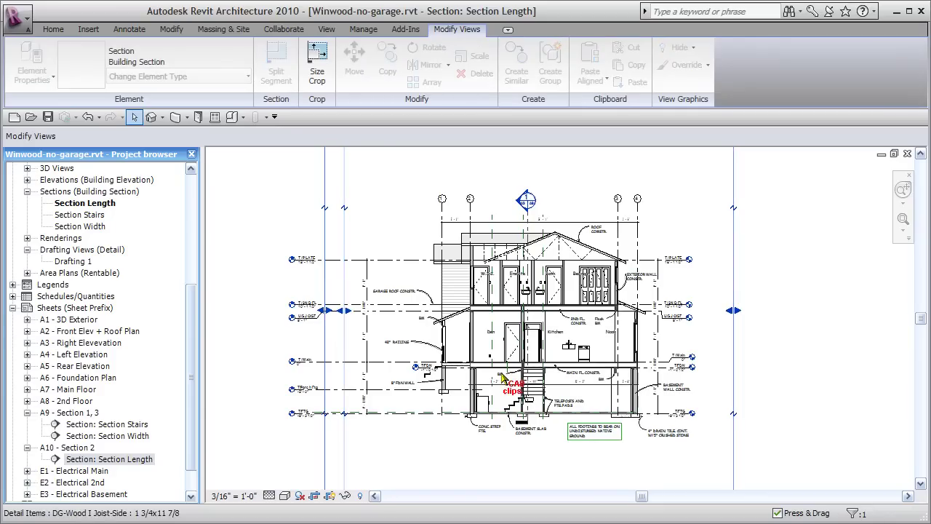
pyautogui.moveTo(729, 310)
pyautogui.mouseDown()
pyautogui.moveTo(751, 374)
pyautogui.moveTo(760, 371)
pyautogui.mouseUp()
pyautogui.click(550, 444)
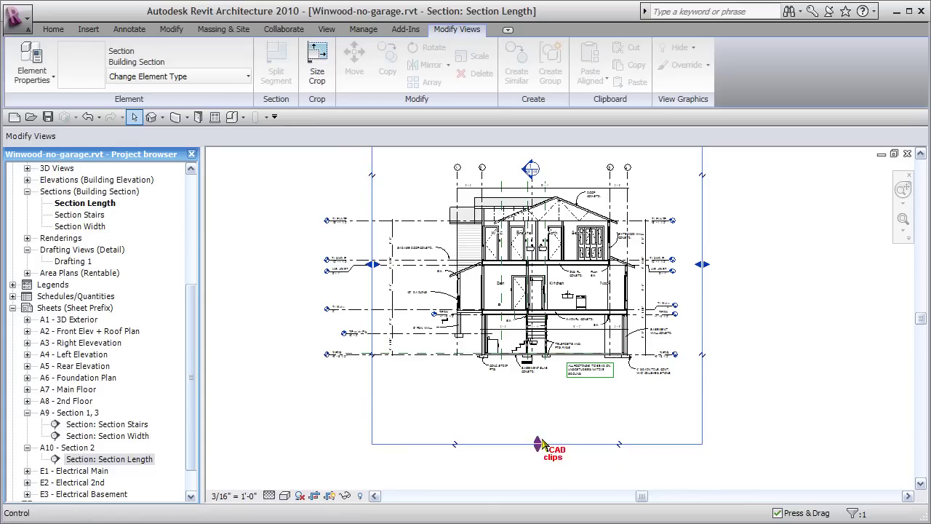
pyautogui.moveTo(540, 395); pyautogui.dragTo(538, 387)
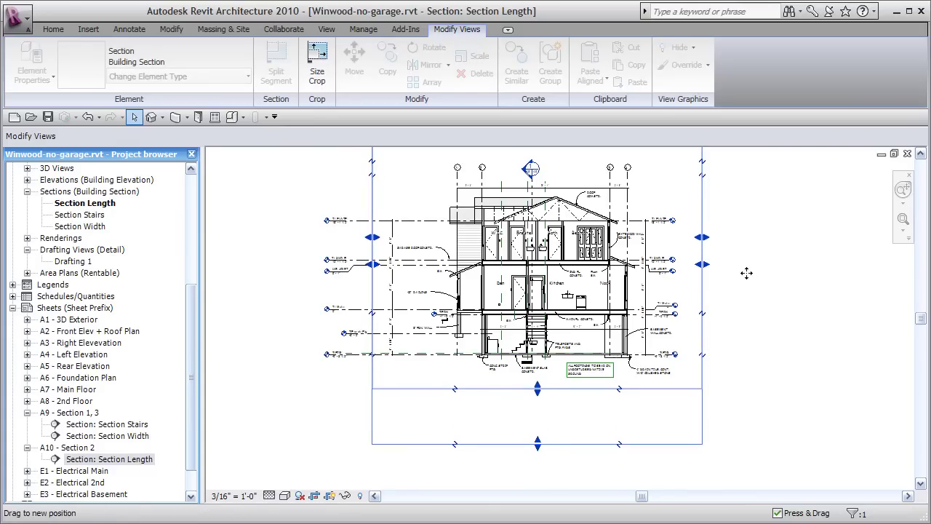
pyautogui.moveTo(746, 272); pyautogui.dragTo(764, 357, button='middle')
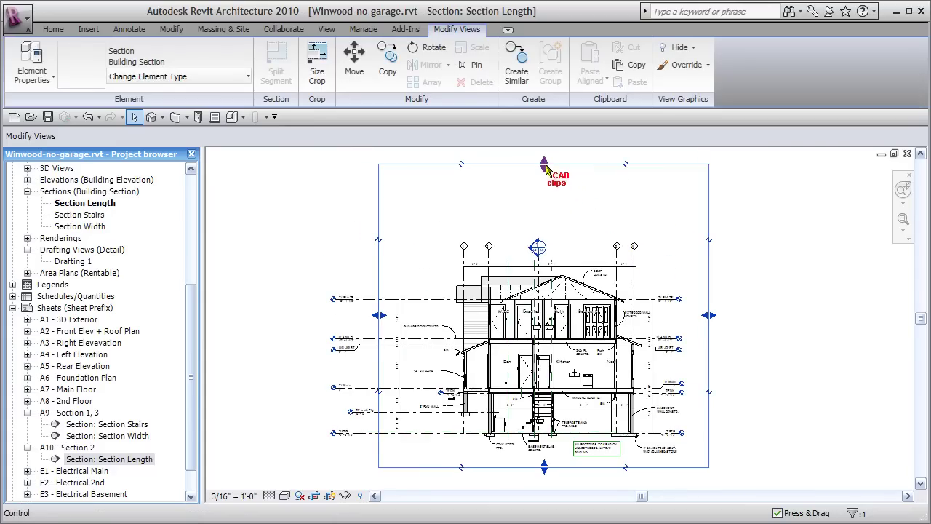
pyautogui.moveTo(544, 165); pyautogui.dragTo(413, 243)
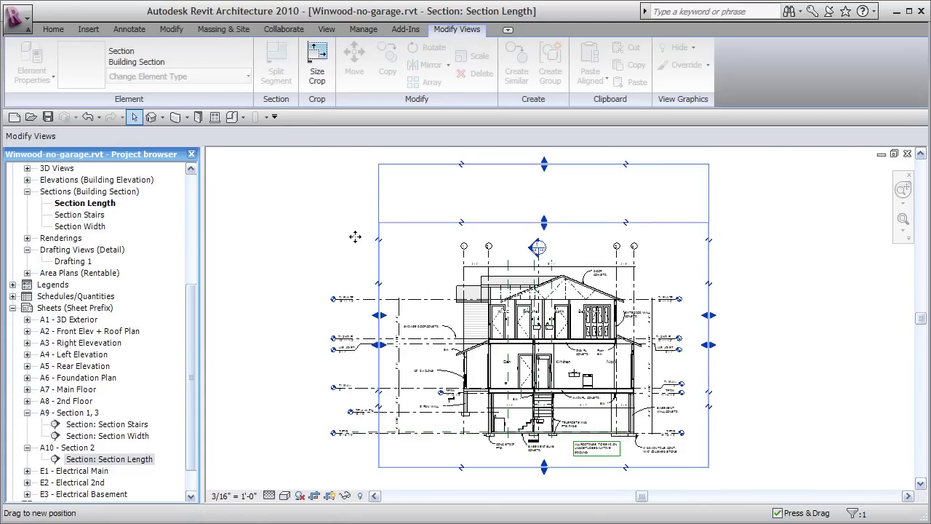
pyautogui.click(345, 295)
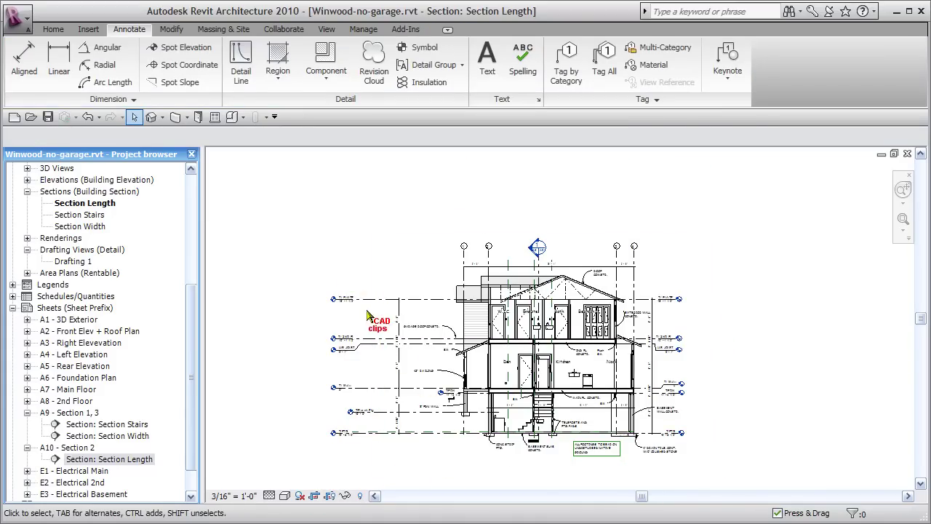
# - Drag the T/PLATE level's end grip inward to pull the aligned level heads toward the house
pyautogui.scroll(2, 370, 311)
pyautogui.moveTo(421, 326); pyautogui.dragTo(451, 262, button='middle')
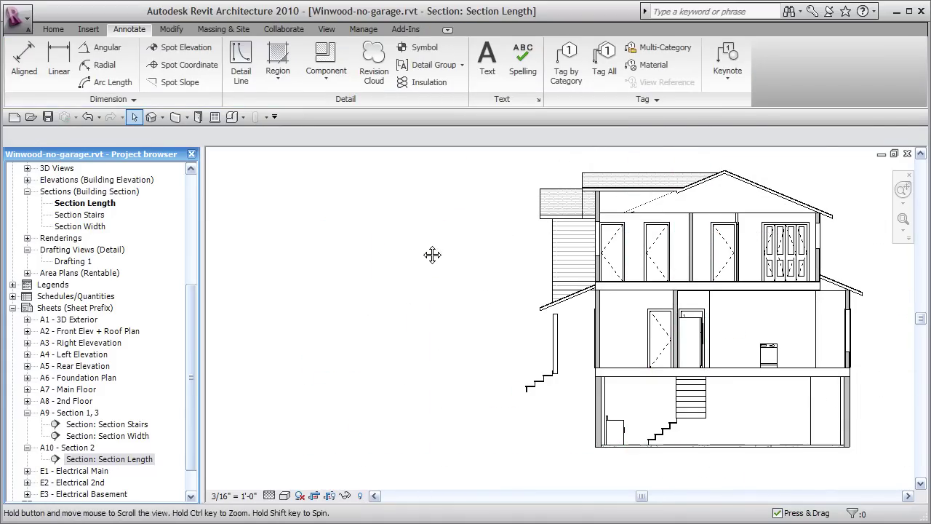
pyautogui.moveTo(422, 312); pyautogui.dragTo(386, 213, button='middle')
pyautogui.click(331, 218)
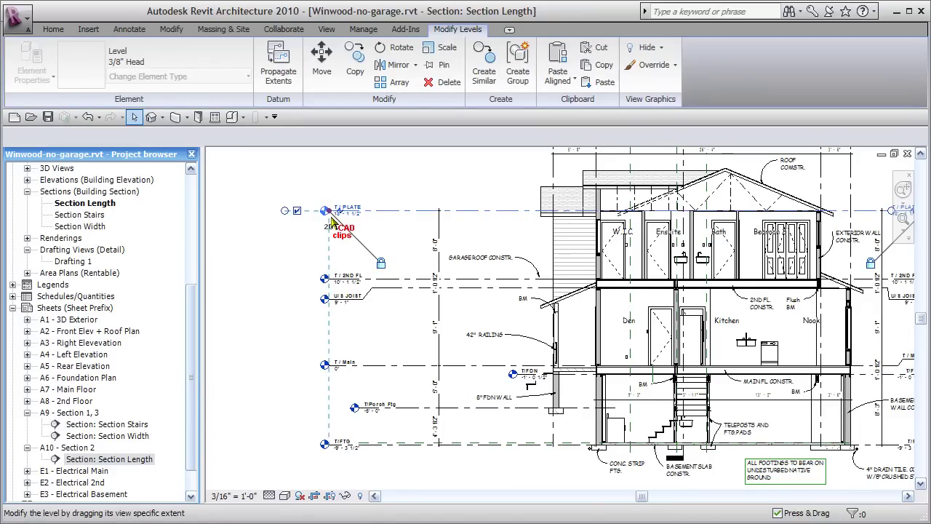
pyautogui.moveTo(329, 211); pyautogui.dragTo(384, 210)
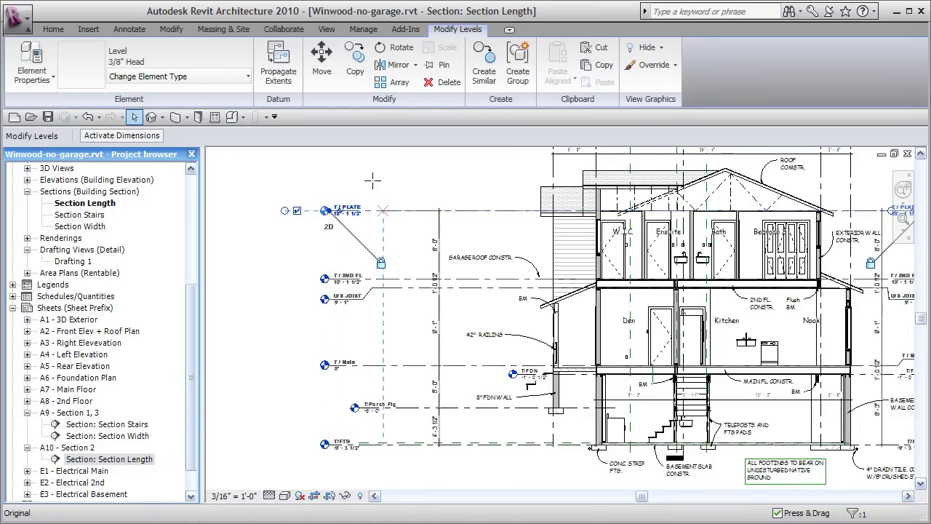
pyautogui.click(492, 179)
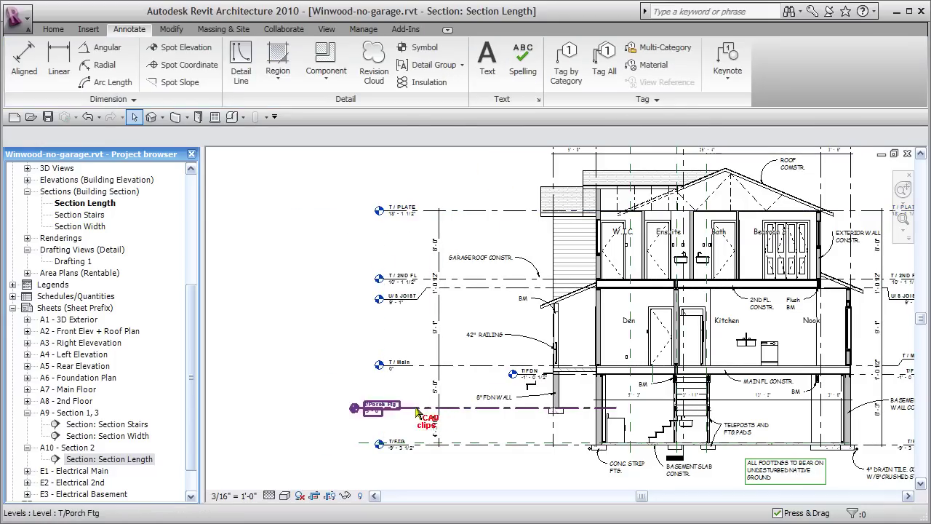
# - Shorten the T/Porch Ftg level so its head lines up with the others
pyautogui.scroll(3, 407, 429)
pyautogui.click(430, 386)
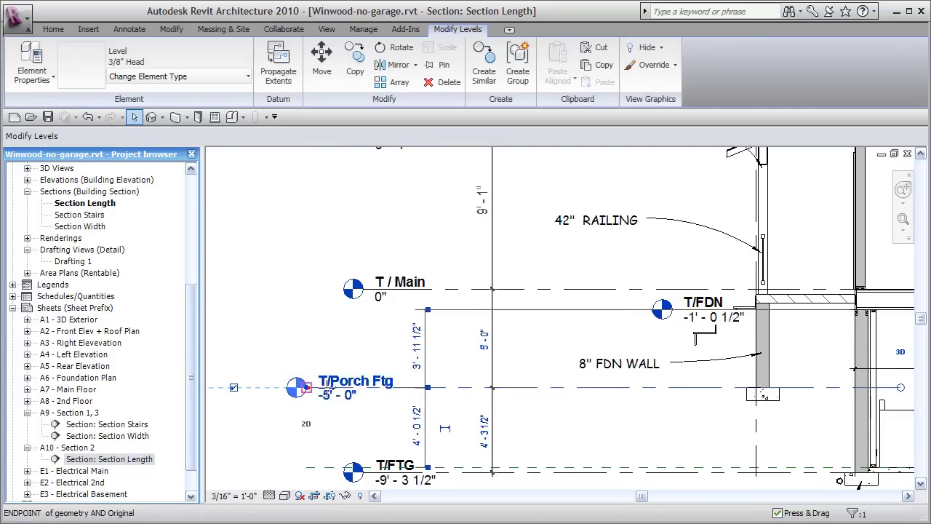
pyautogui.moveTo(312, 384); pyautogui.dragTo(354, 392)
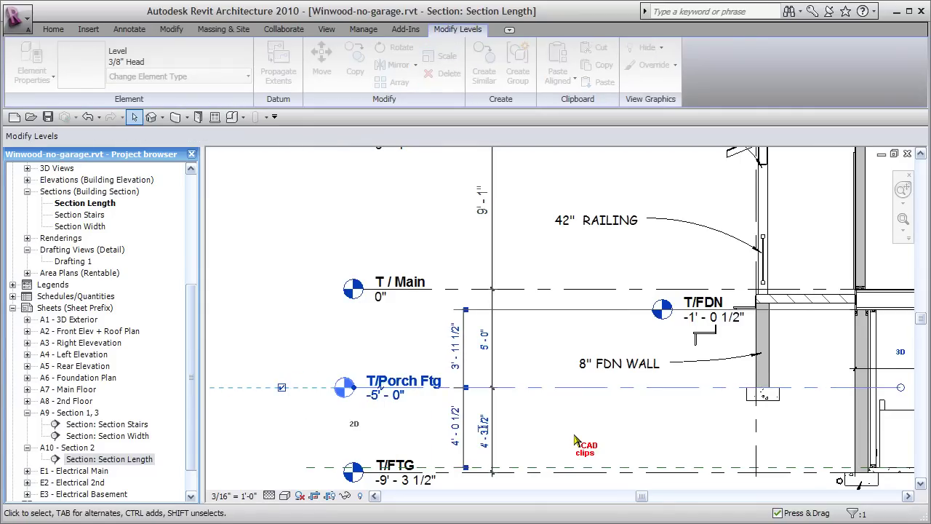
pyautogui.click(574, 378)
pyautogui.scroll(-1, 573, 440)
pyautogui.moveTo(573, 440)
pyautogui.mouseDown(button='middle')
pyautogui.moveTo(428, 392)
pyautogui.moveTo(407, 316)
pyautogui.mouseUp(button='middle')
pyautogui.scroll(-2, 405, 378)
pyautogui.scroll(-1, 392, 380)
pyautogui.scroll(-1, 392, 382)
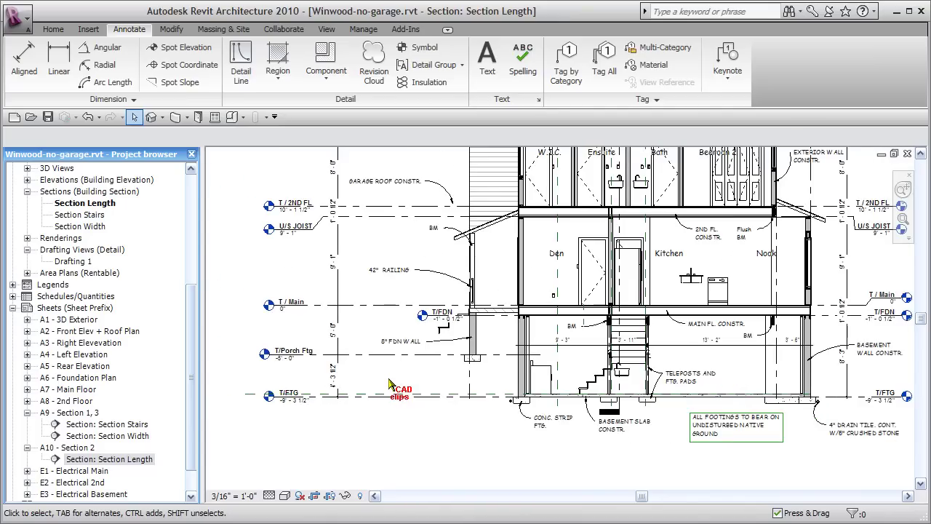
pyautogui.scroll(-1, 393, 385)
pyautogui.moveTo(582, 385); pyautogui.dragTo(570, 435, button='middle')
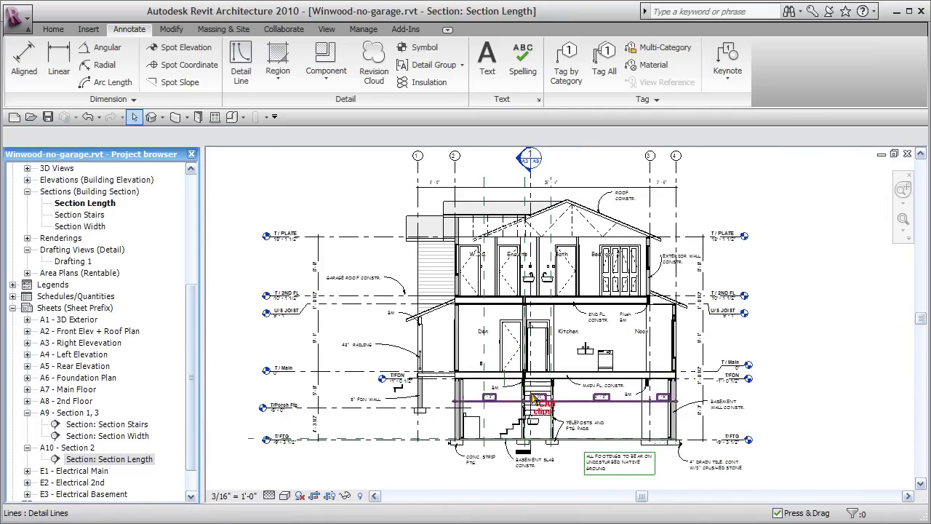
# - On sheet A10 - Section 2, nudge the Section Length viewport two steps left
pyautogui.doubleClick(81, 448)
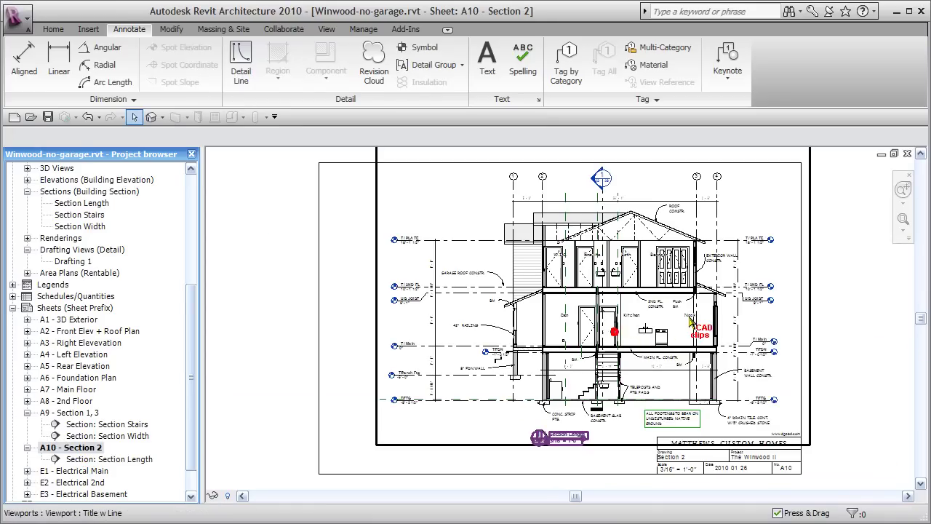
pyautogui.click(689, 320)
pyautogui.press('Left')
pyautogui.press('Left')
pyautogui.press('Left')
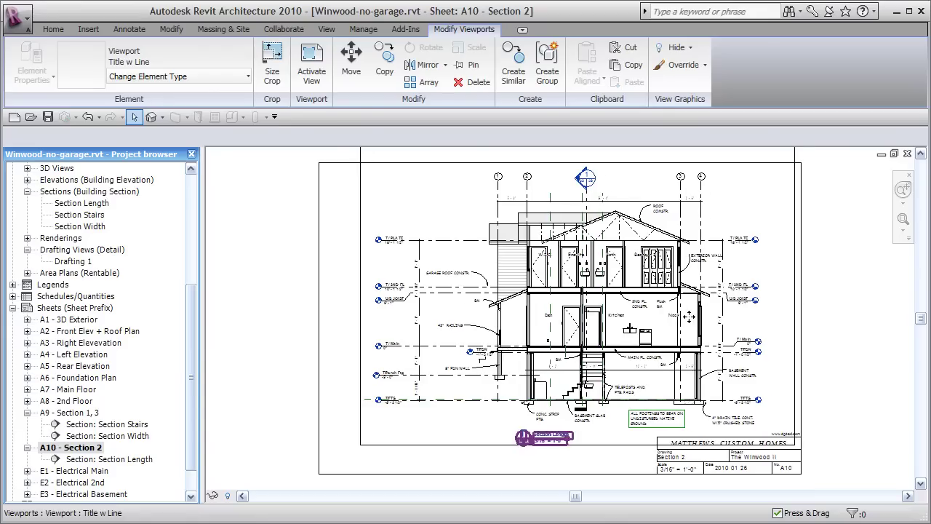
pyautogui.press('Left')
pyautogui.press('Left')
pyautogui.click(859, 327)
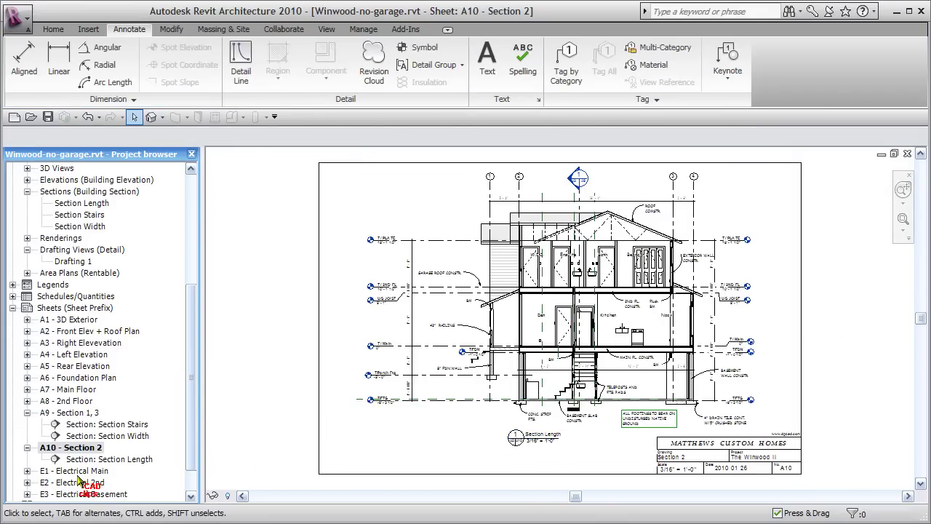
# - Collapse the A9 - Section 1, 3 and A10 - Section 2 nodes in the Project Browser
pyautogui.scroll(-1, 180, 426)
pyautogui.scroll(-2, 94, 392)
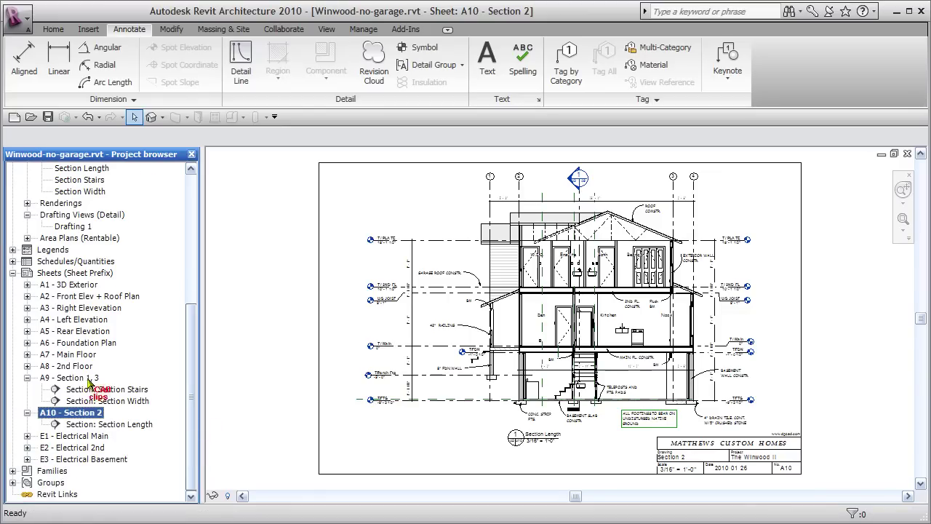
pyautogui.click(27, 377)
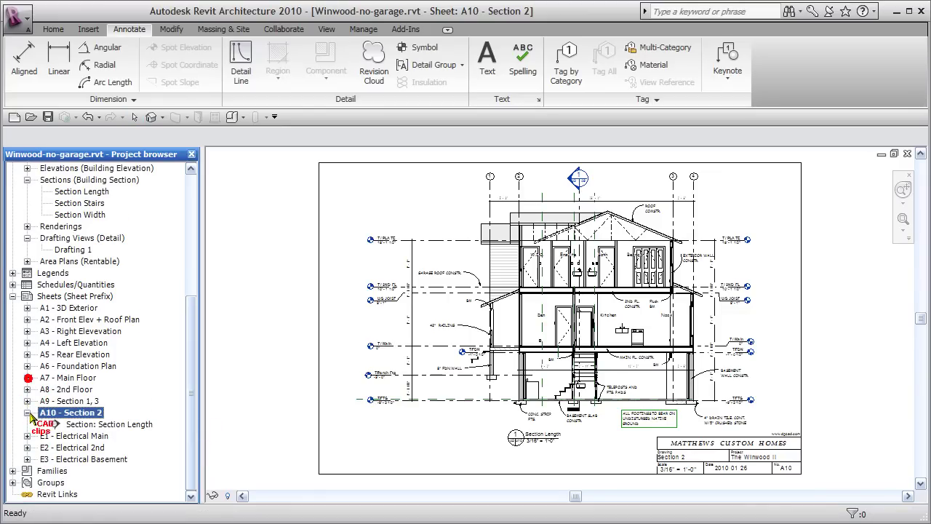
pyautogui.click(28, 412)
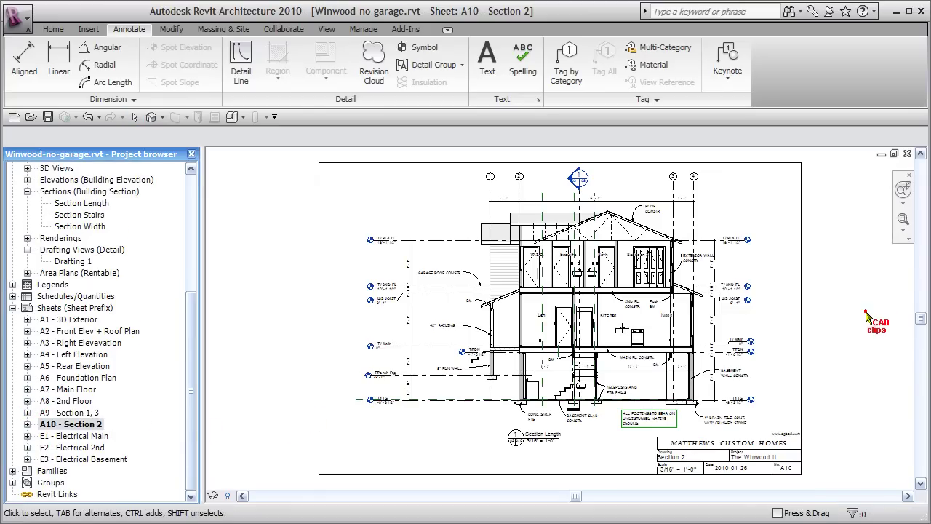